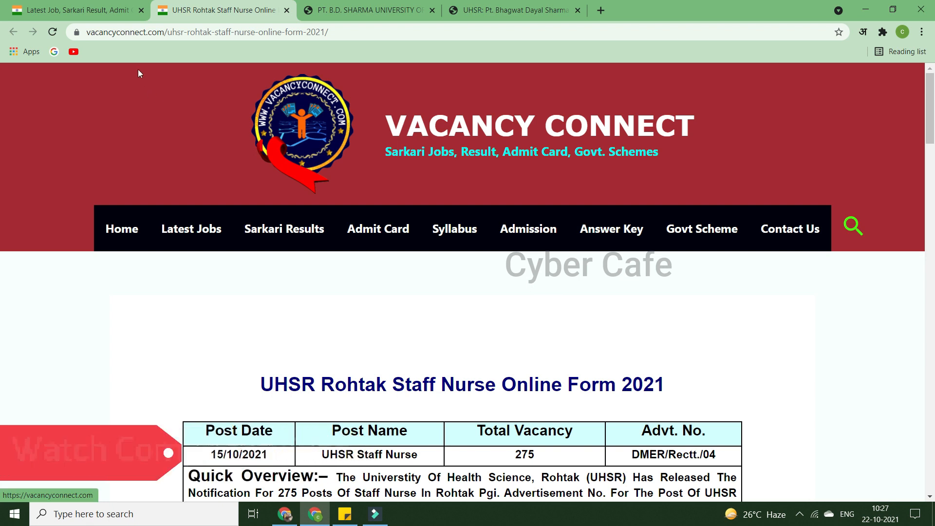
# - Scroll through the article, highlighting its heading and the post details and fees
pyautogui.scroll(-5, 257, 210)
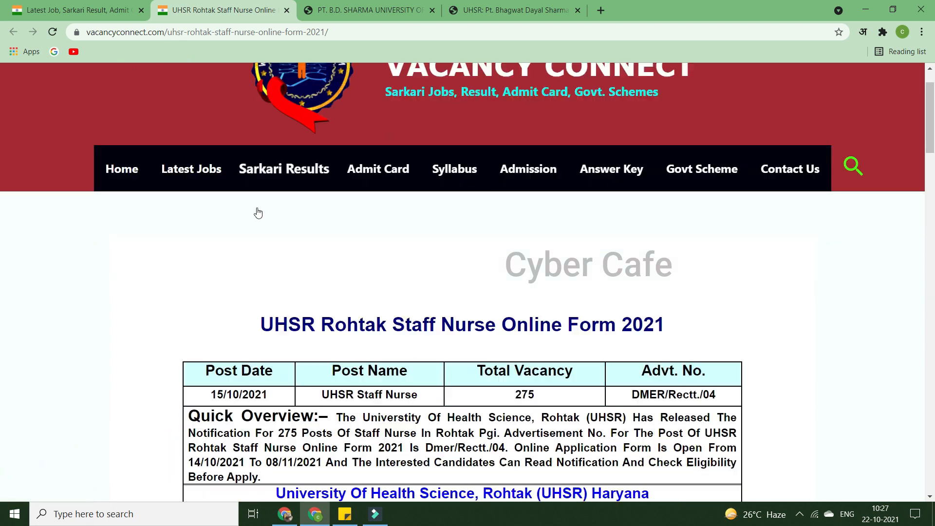
pyautogui.scroll(4, 258, 210)
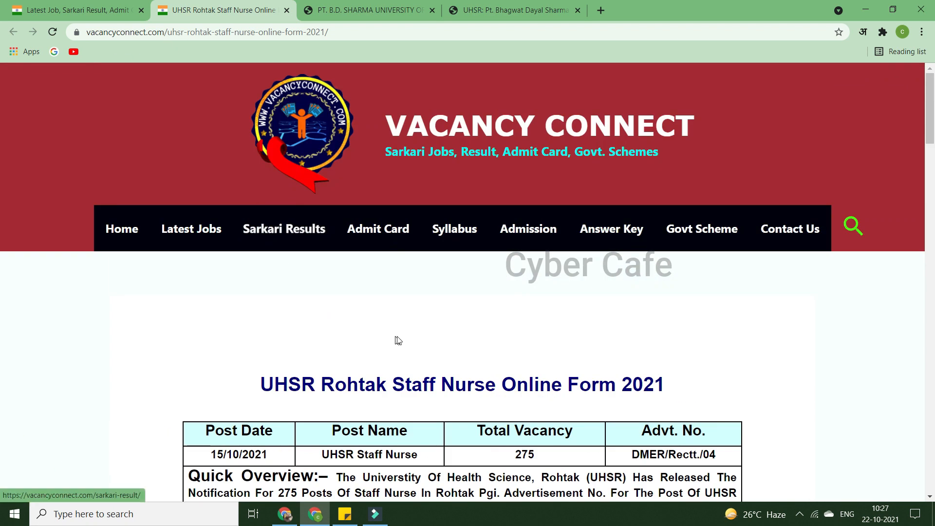
pyautogui.scroll(-2, 266, 218)
pyautogui.moveTo(266, 217); pyautogui.dragTo(633, 223)
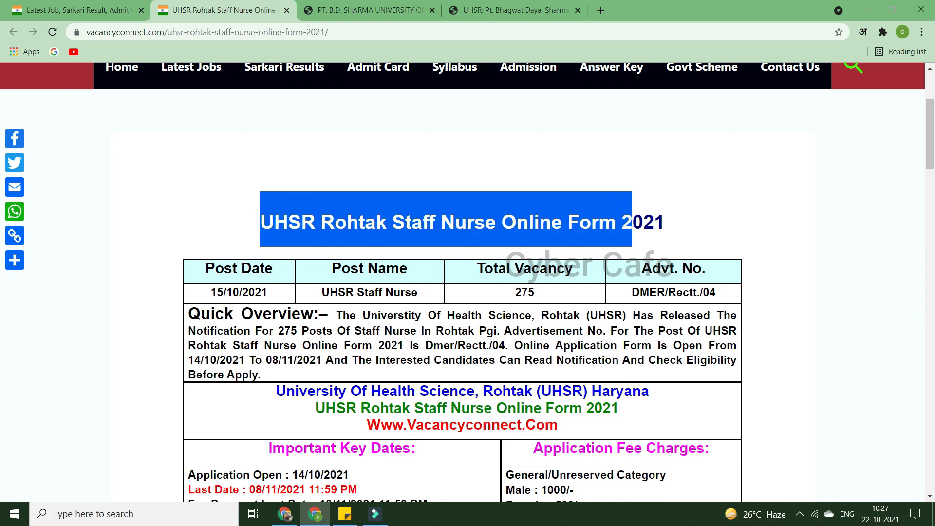
pyautogui.scroll(-9, 510, 224)
pyautogui.scroll(-1, 509, 229)
pyautogui.scroll(9, 507, 234)
pyautogui.moveTo(207, 212); pyautogui.dragTo(523, 427)
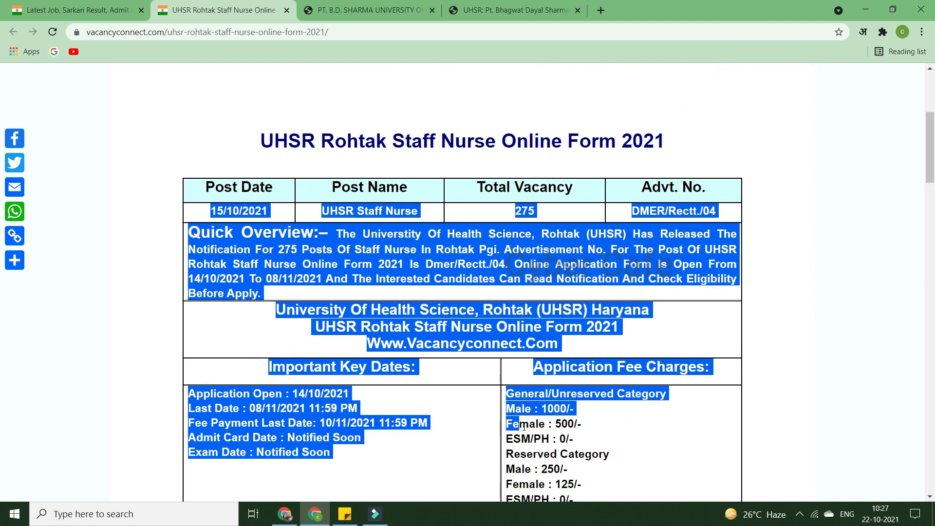
# - Scroll down to Important Links and follow the Apply Online 'Click Here' link
pyautogui.scroll(-6, 487, 341)
pyautogui.click(449, 261)
pyautogui.scroll(-5, 449, 261)
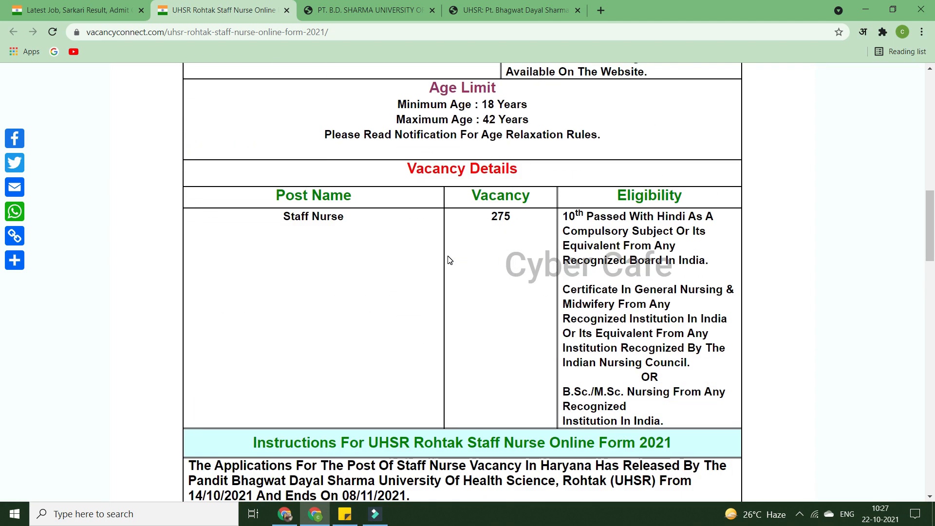
pyautogui.scroll(-11, 449, 261)
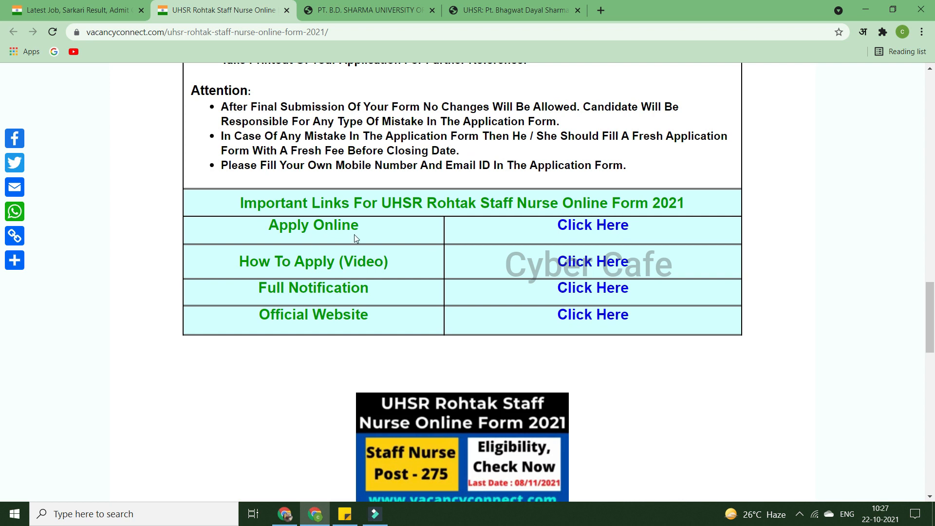
pyautogui.click(593, 225)
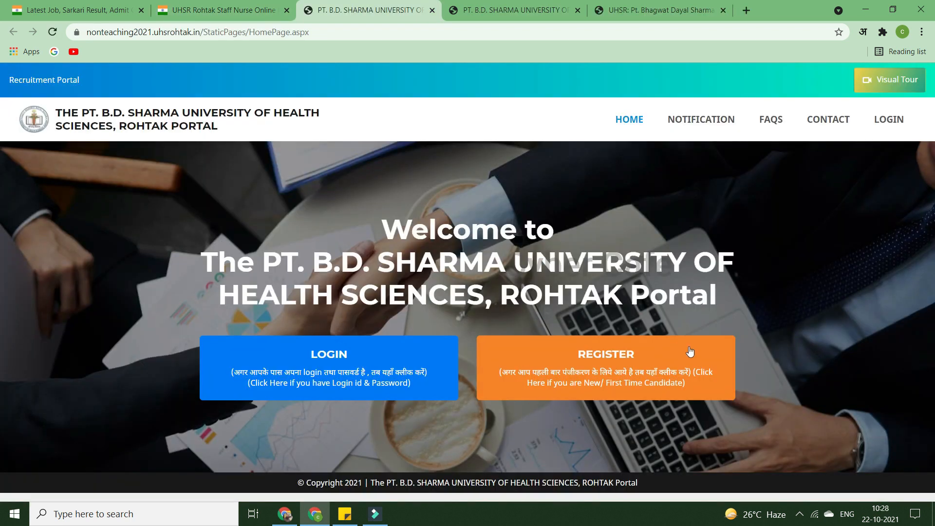
# - Start a new candidate registration and read through the registration instructions
pyautogui.click(601, 351)
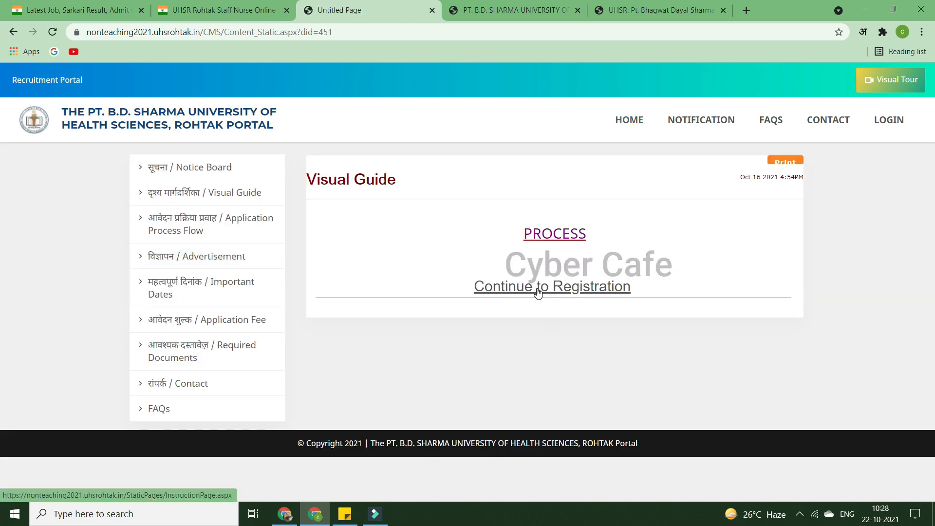
pyautogui.click(537, 291)
pyautogui.scroll(-2, 451, 256)
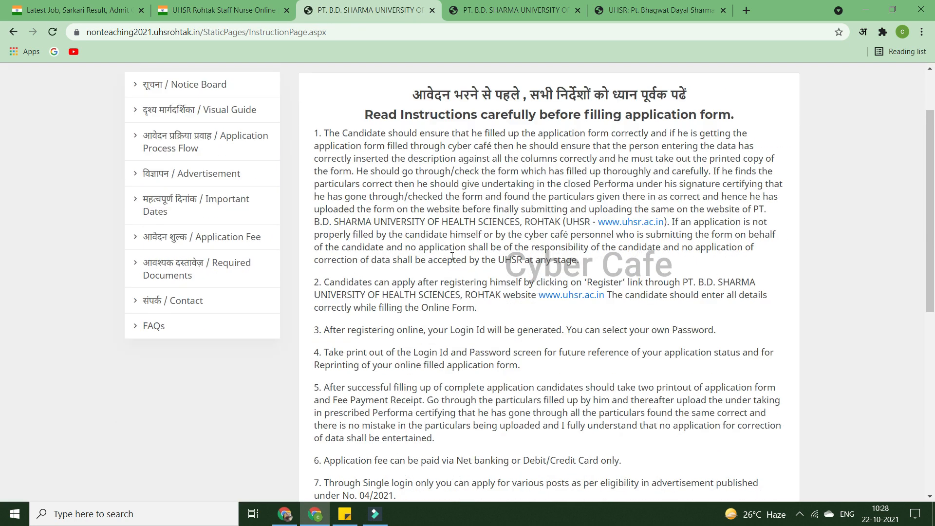
pyautogui.moveTo(430, 113); pyautogui.dragTo(487, 331)
pyautogui.scroll(-7, 487, 331)
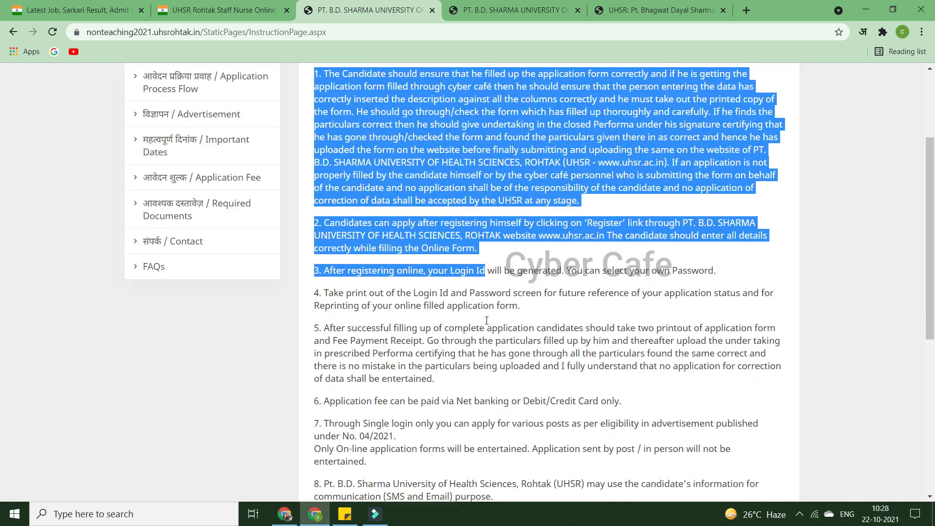
pyautogui.moveTo(431, 184); pyautogui.dragTo(478, 422)
pyautogui.scroll(-2, 484, 379)
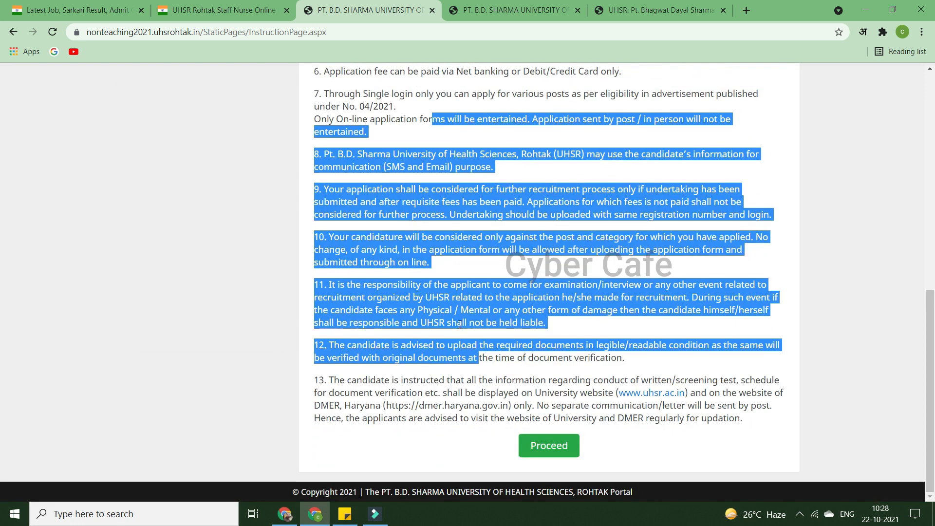
# - Proceed past the instructions, tick the declaration and choose I Agree >>
pyautogui.click(540, 446)
pyautogui.click(336, 315)
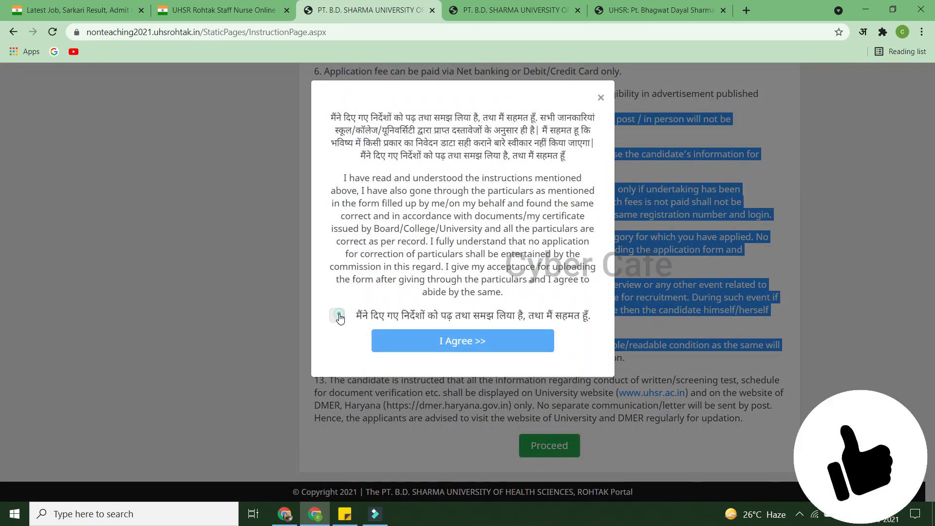
pyautogui.click(463, 345)
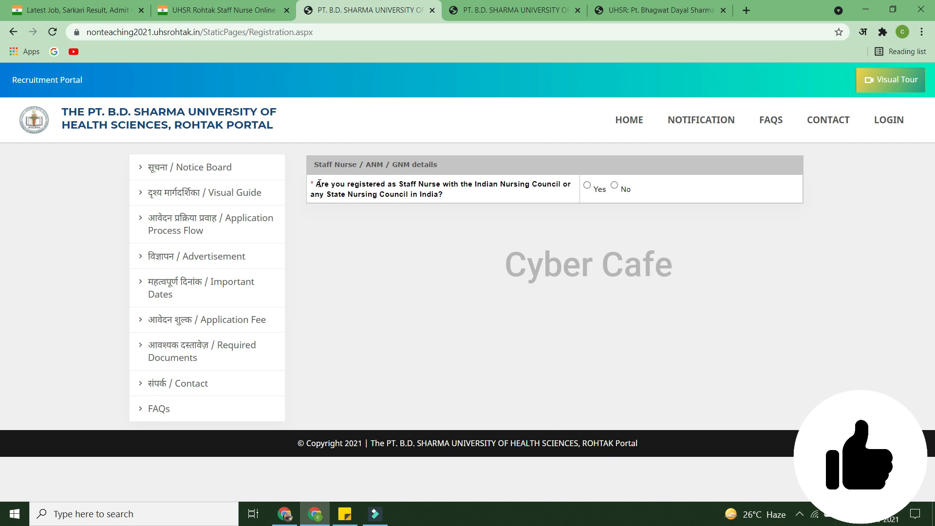
pyautogui.moveTo(317, 183); pyautogui.dragTo(387, 184)
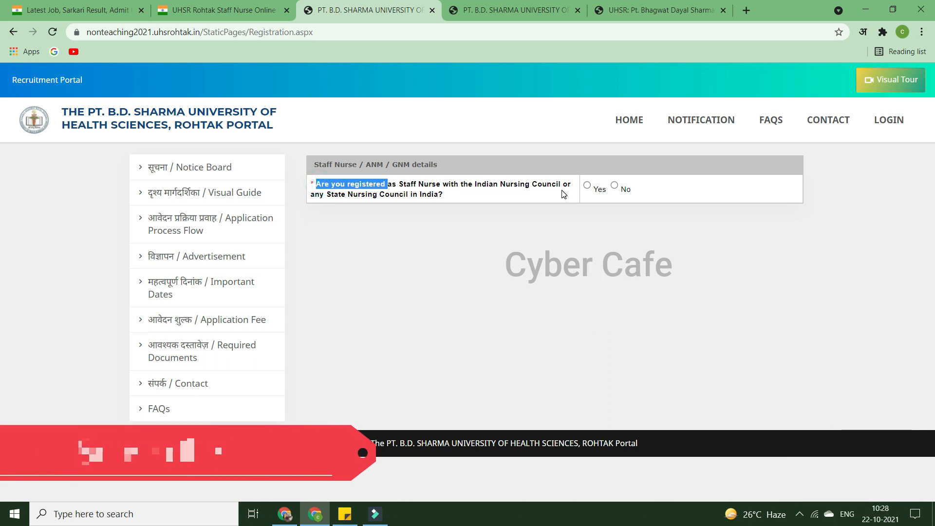
# - Answer Yes to the Staff Nurse question and choose Ms as the title
pyautogui.click(587, 187)
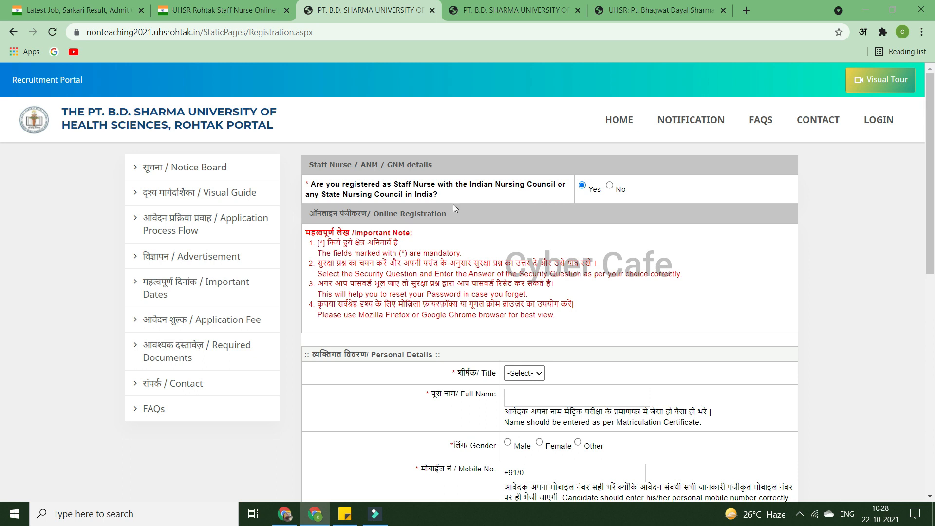
pyautogui.moveTo(319, 228); pyautogui.dragTo(459, 305)
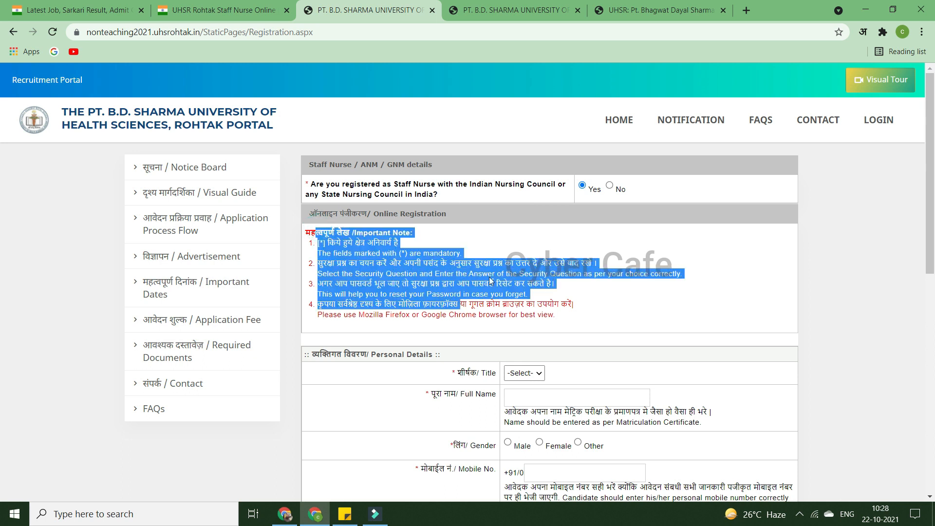
pyautogui.scroll(-2, 468, 299)
pyautogui.click(530, 245)
pyautogui.click(531, 292)
pyautogui.click(519, 322)
# - Begin the full name entry and review the Staff Nurse council detail fields
pyautogui.click(528, 315)
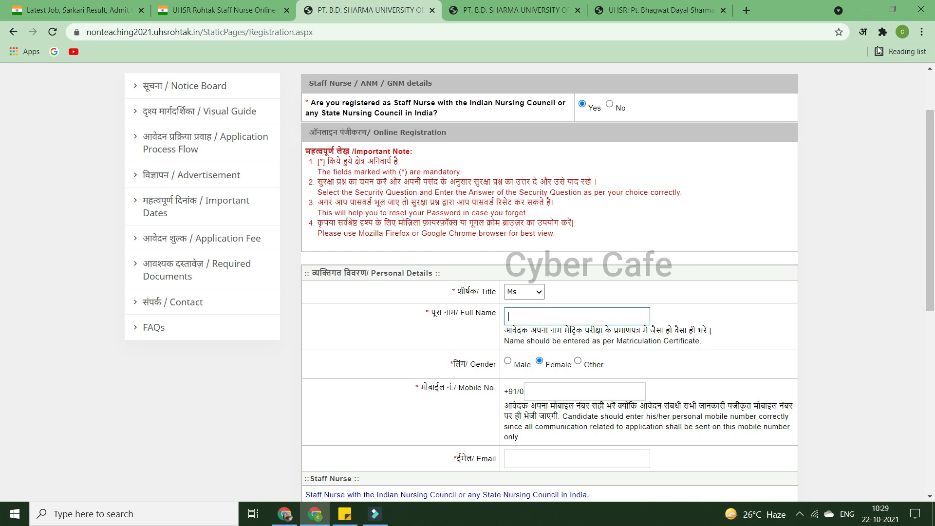
pyautogui.click(893, 10)
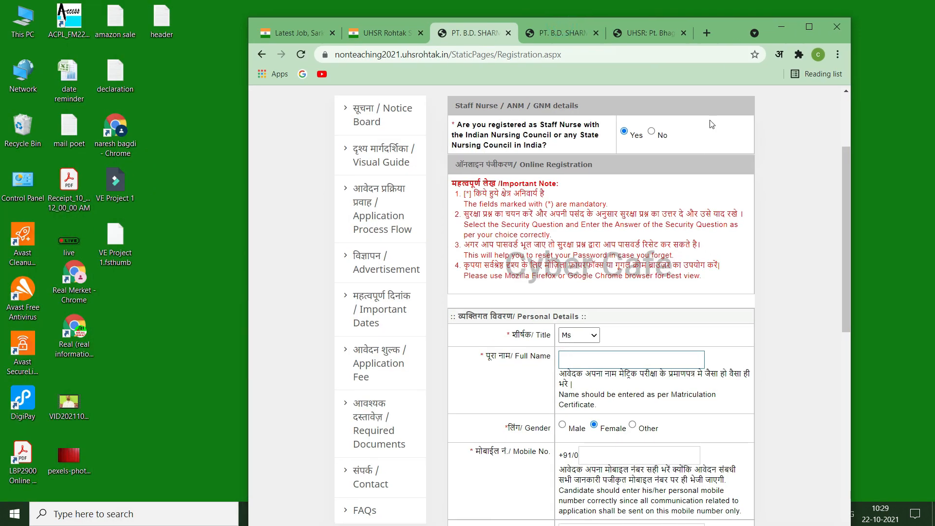
pyautogui.scroll(-3, 621, 250)
pyautogui.moveTo(737, 33); pyautogui.dragTo(831, 41)
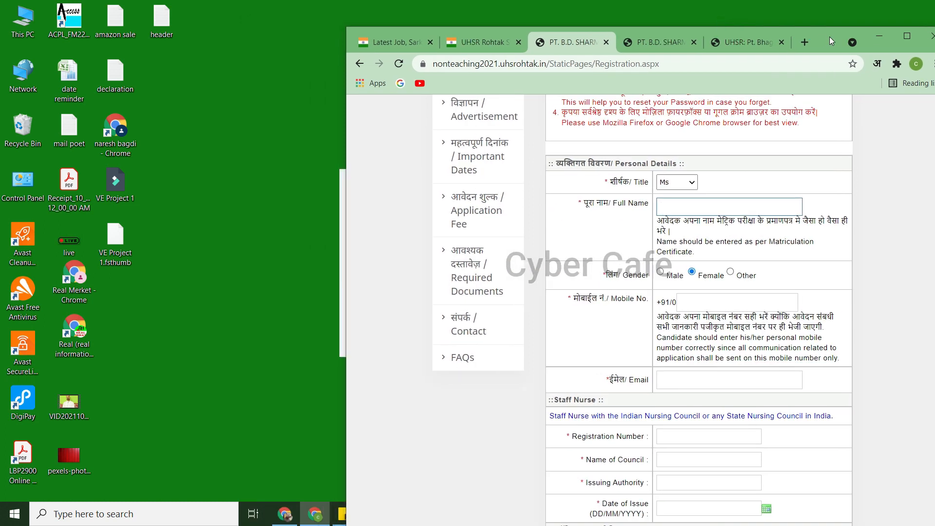
pyautogui.scroll(-3, 704, 262)
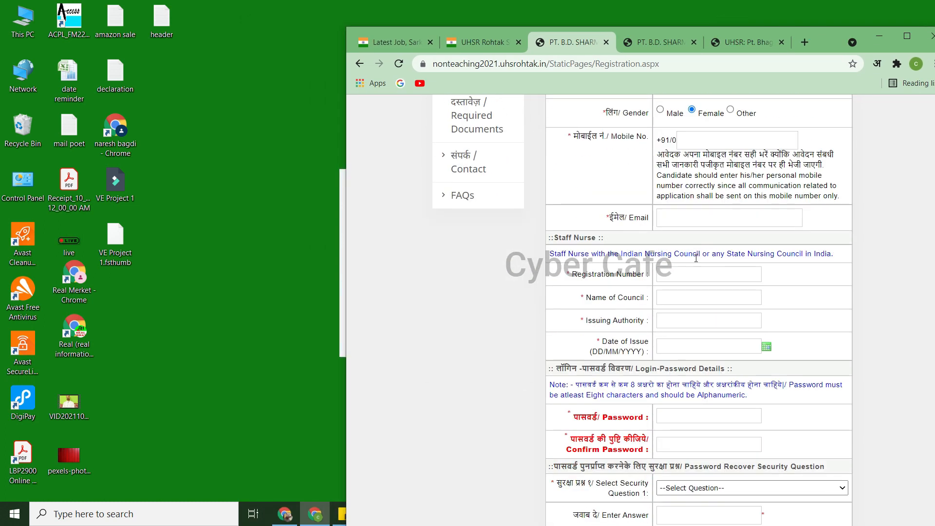
pyautogui.scroll(-2, 695, 258)
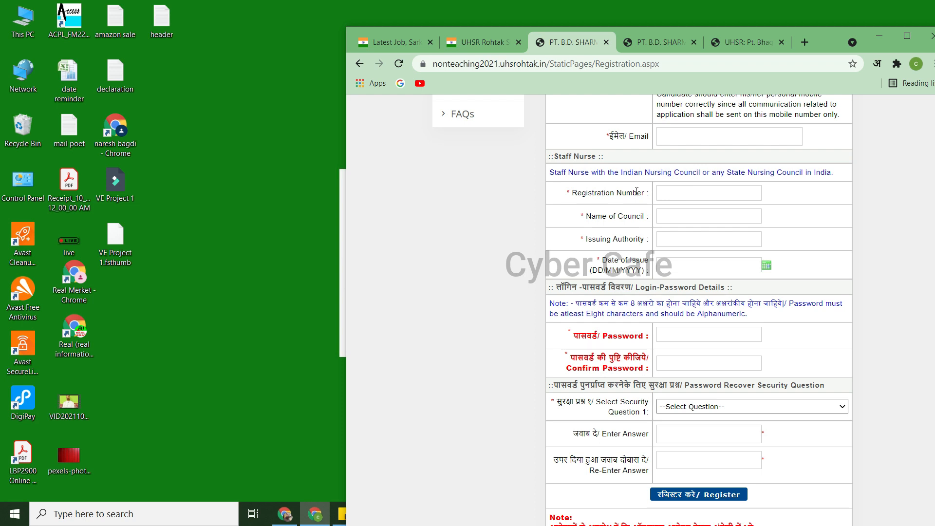
pyautogui.moveTo(601, 173); pyautogui.dragTo(649, 319)
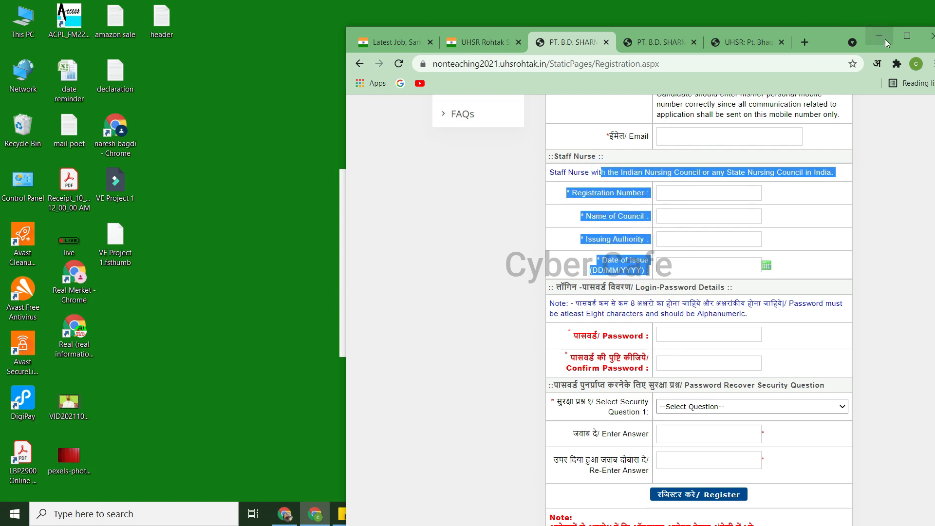
pyautogui.click(906, 36)
pyautogui.scroll(3, 318, 335)
pyautogui.click(318, 335)
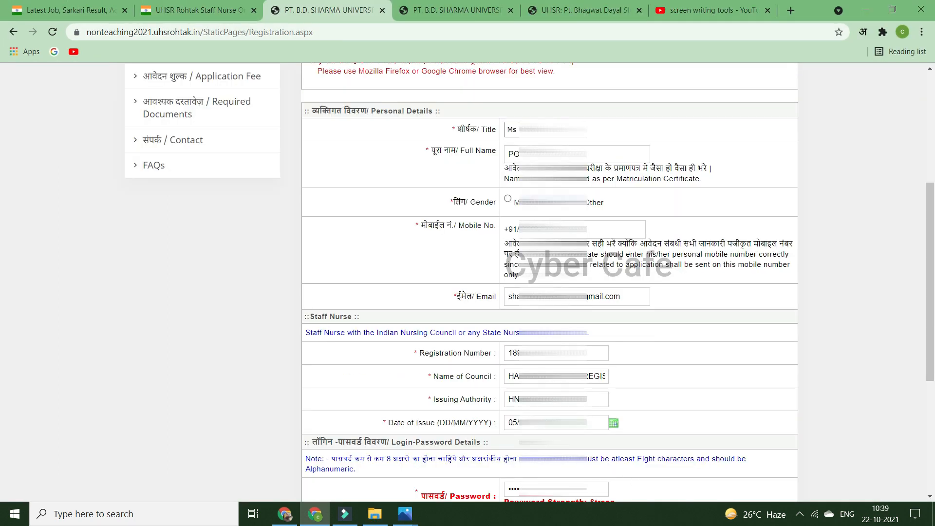
# - Review the entered full name and the Staff Nurse council registration note
pyautogui.scroll(3, 501, 325)
pyautogui.scroll(-2, 501, 325)
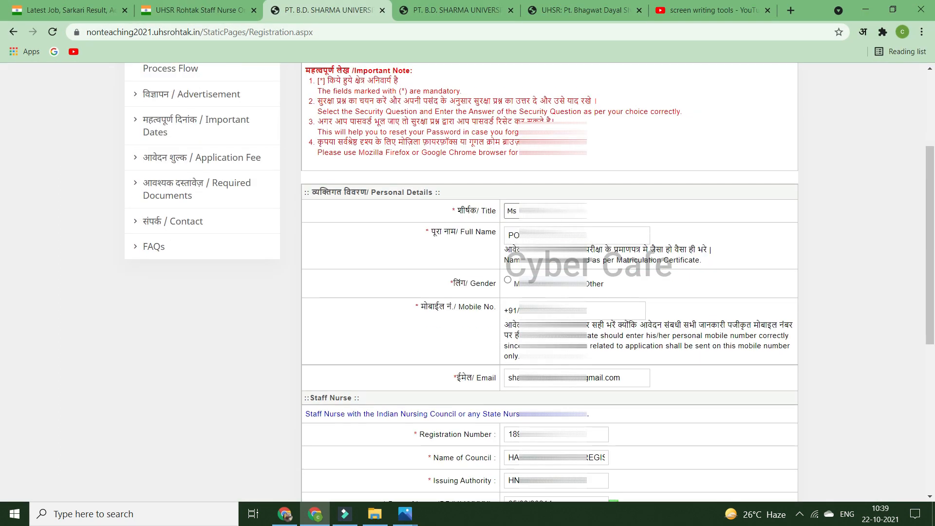
pyautogui.moveTo(565, 236); pyautogui.dragTo(442, 244)
pyautogui.click(724, 298)
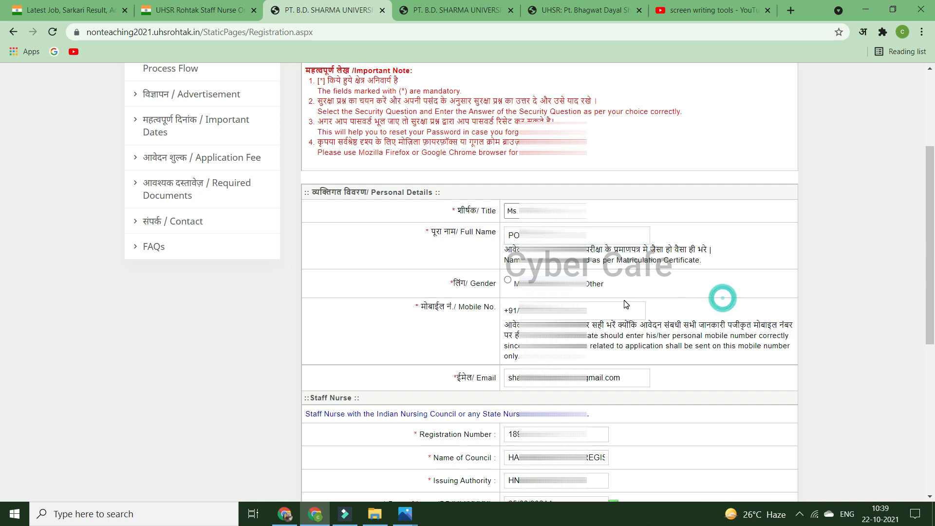
pyautogui.scroll(-2, 588, 294)
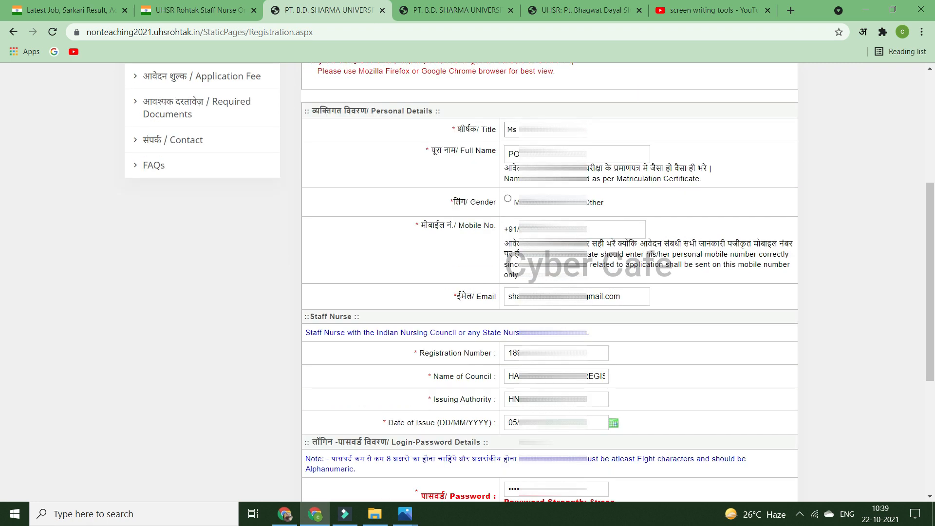
pyautogui.scroll(-2, 594, 228)
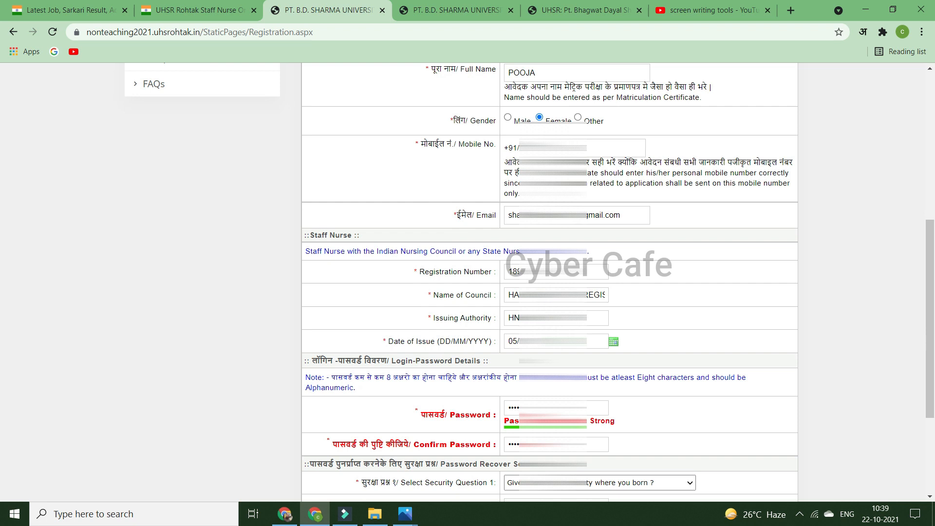
pyautogui.moveTo(324, 252); pyautogui.dragTo(587, 251)
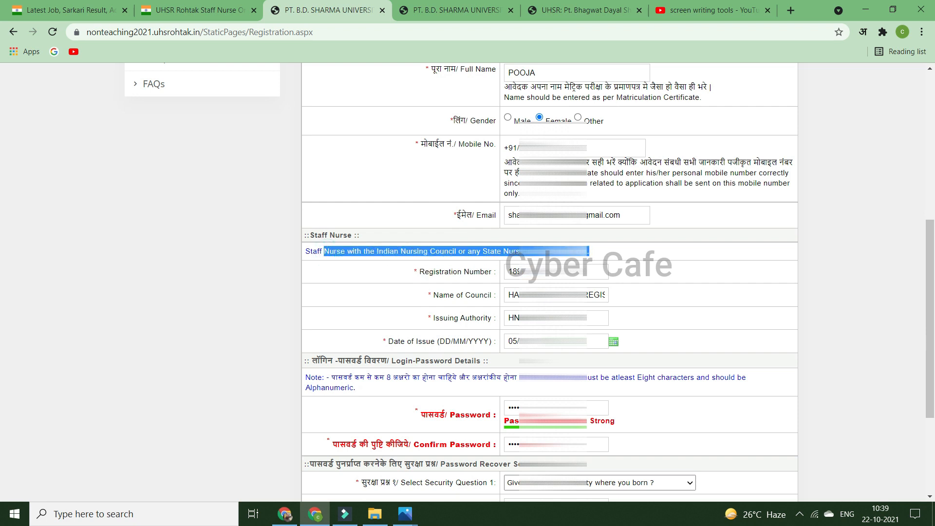
pyautogui.click(656, 272)
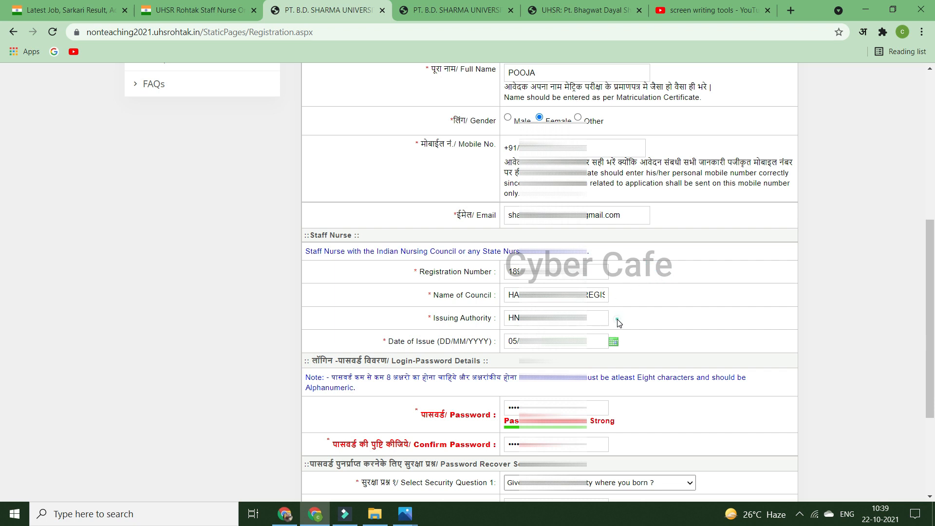
# - Re-enter the security answer in Re-Enter Answer and submit with Register
pyautogui.scroll(-1, 663, 331)
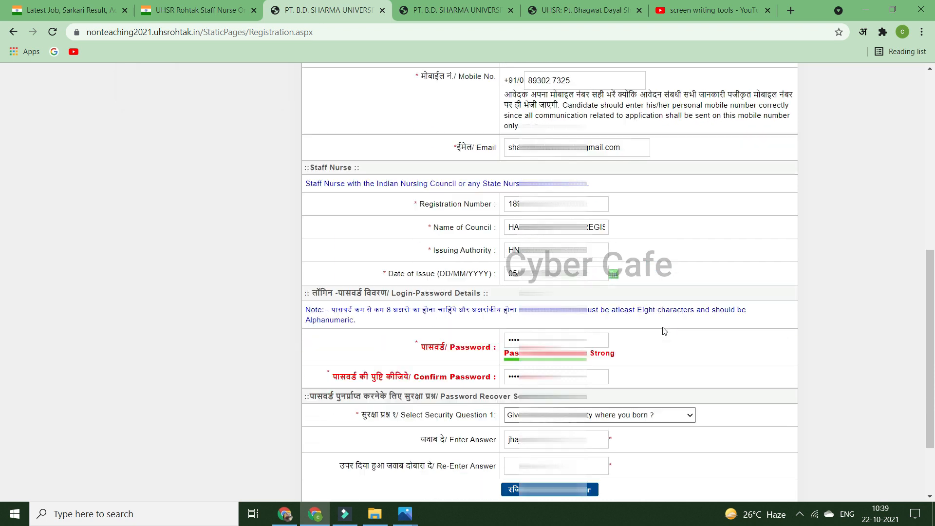
pyautogui.scroll(-3, 663, 331)
pyautogui.click(653, 274)
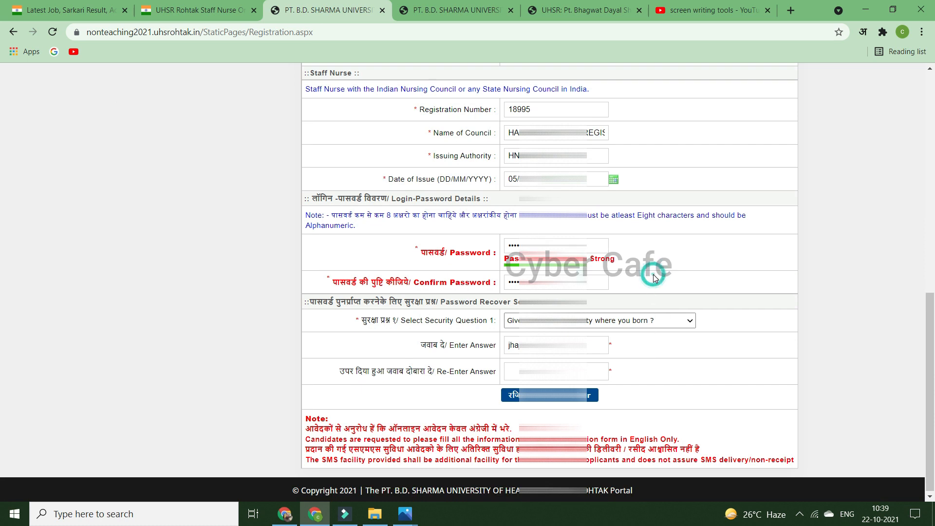
pyautogui.click(737, 340)
pyautogui.press('Tab')
pyautogui.write('j')
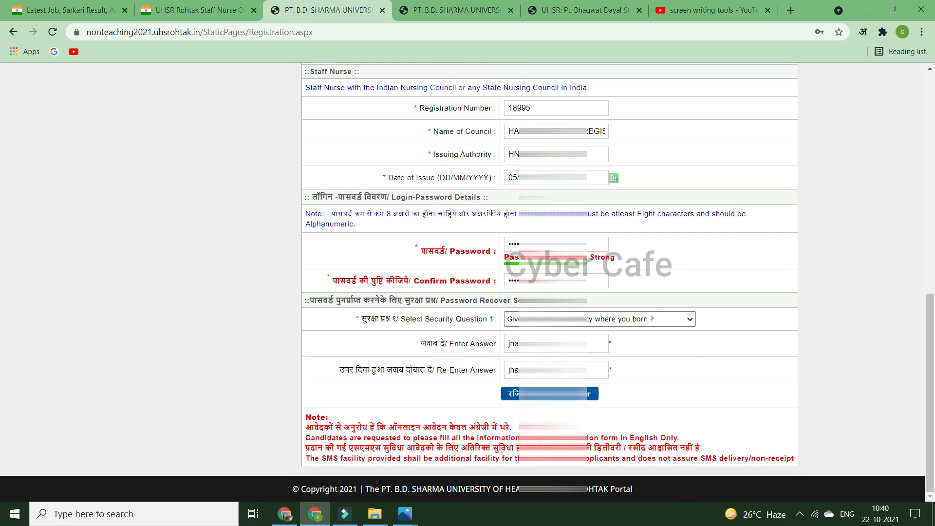
pyautogui.click(560, 396)
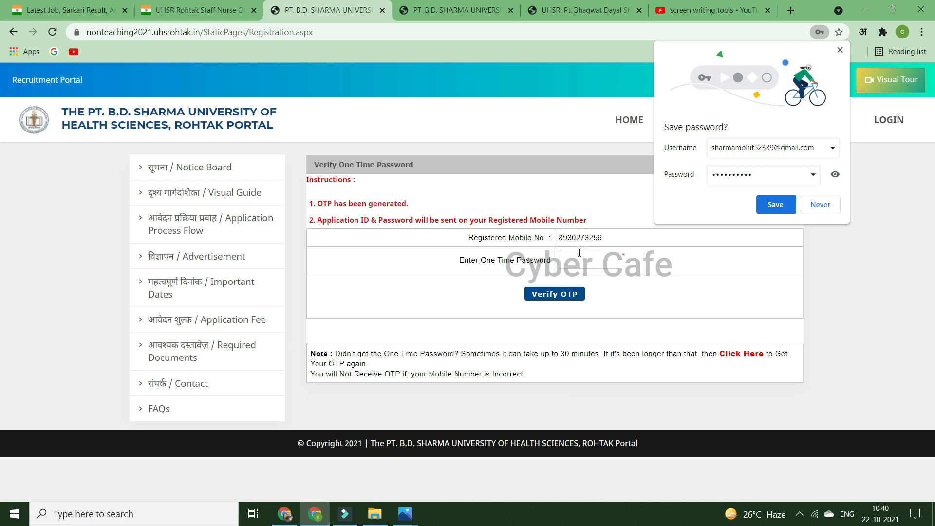
# - Dismiss the save-password prompt and verify the OTP to complete registration
pyautogui.click(823, 206)
pyautogui.click(555, 294)
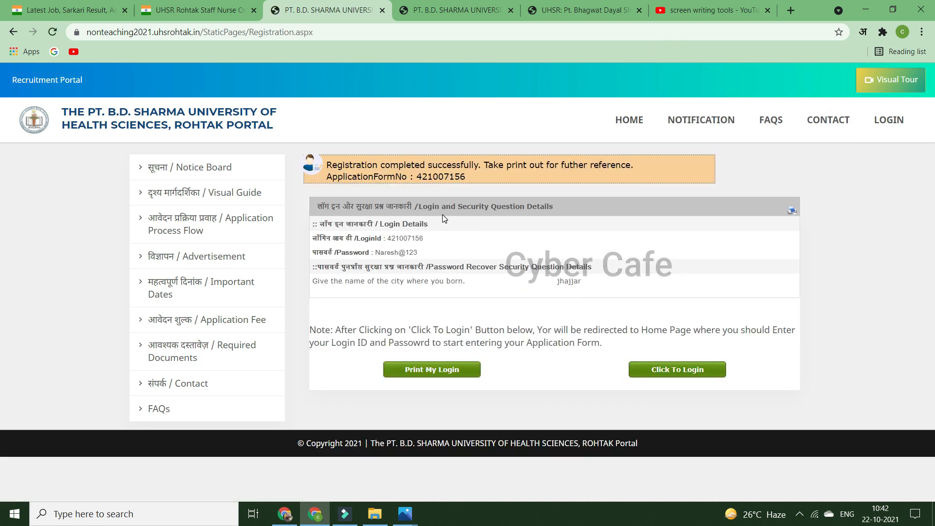
pyautogui.moveTo(332, 165); pyautogui.dragTo(529, 191)
pyautogui.click(533, 186)
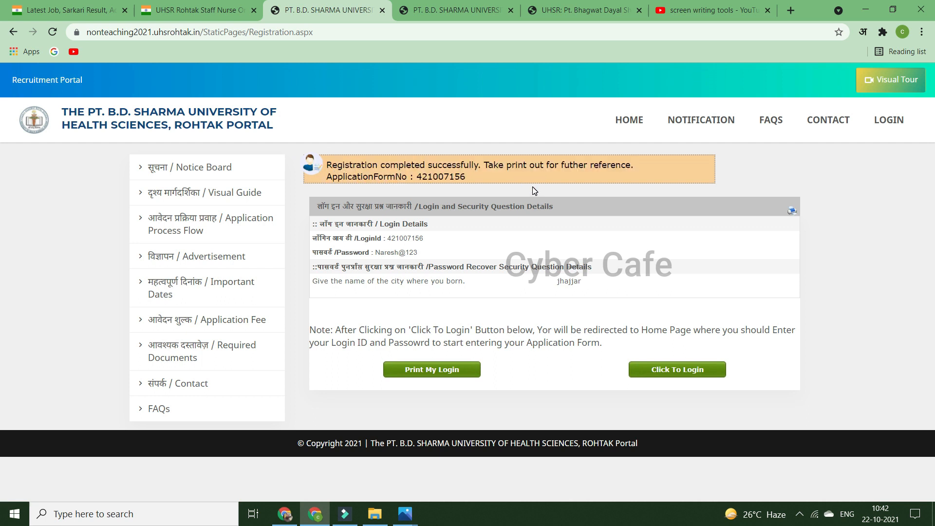
# - Screenshot the login details, go to the login page and proceed with the pasted login ID
pyautogui.press('Print')
pyautogui.moveTo(295, 148); pyautogui.dragTo(786, 282)
pyautogui.click(651, 369)
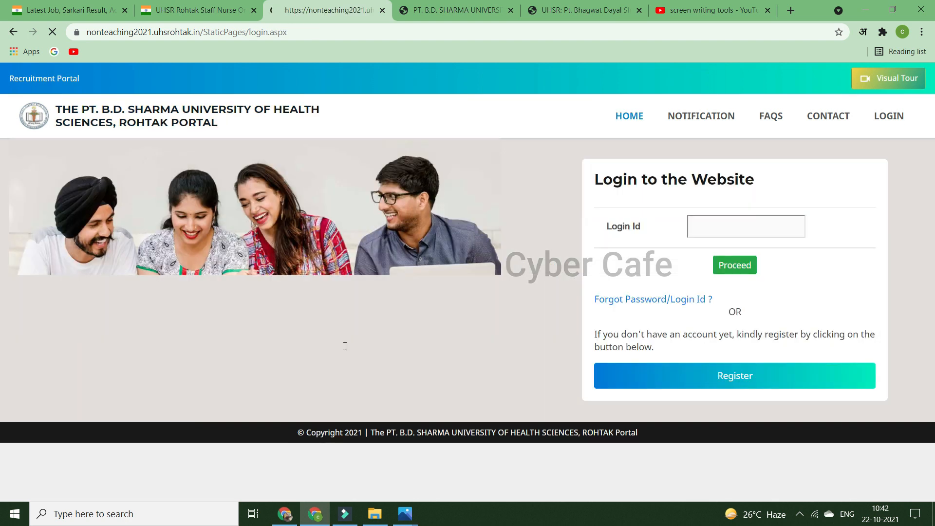
pyautogui.click(776, 228)
# - Log in with the account password and verification code via Verify Password
pyautogui.click(734, 265)
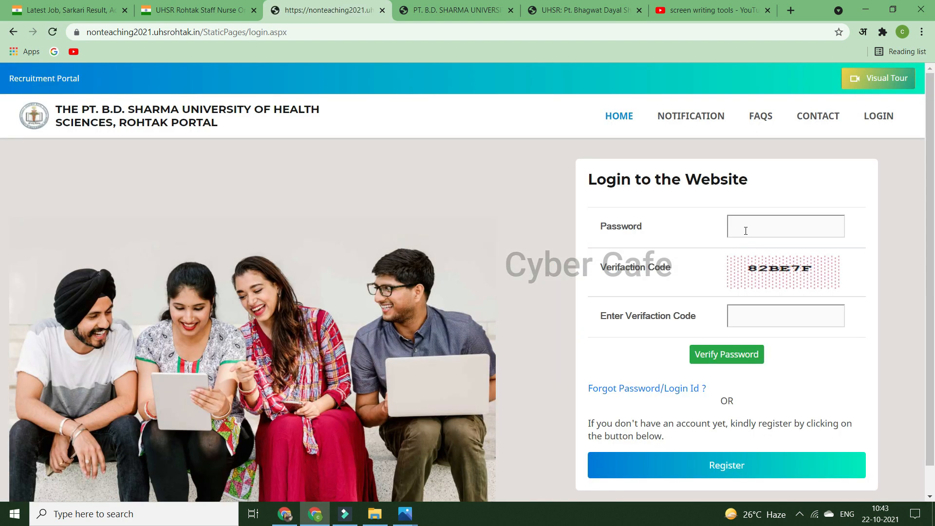
pyautogui.click(781, 226)
pyautogui.press('Tab')
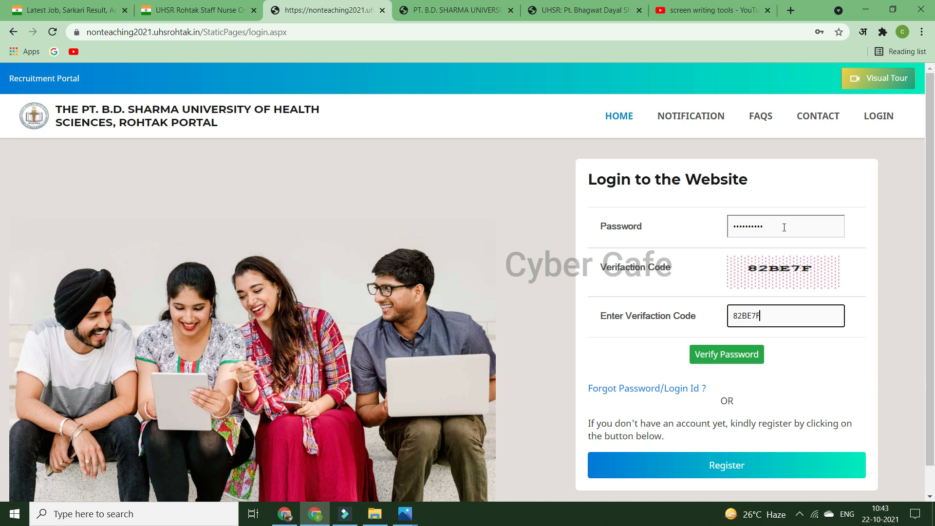
pyautogui.click(730, 354)
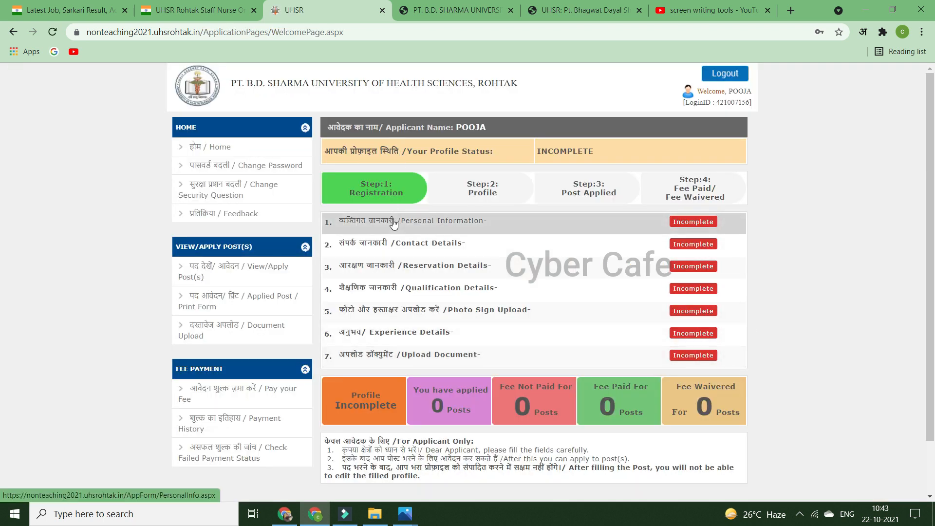
# - Scroll the welcome page's profile list to reach Personal Information
pyautogui.scroll(-1, 325, 250)
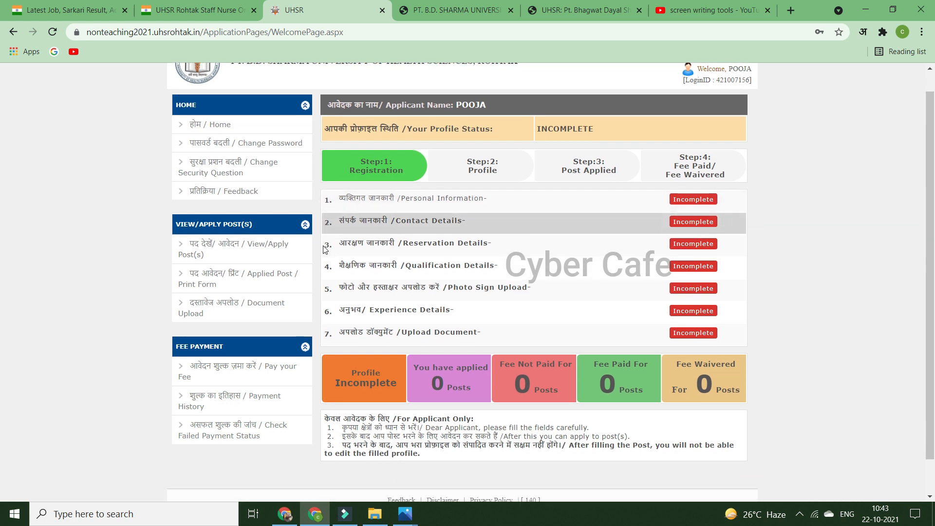
pyautogui.scroll(-1, 325, 249)
pyautogui.scroll(3, 370, 229)
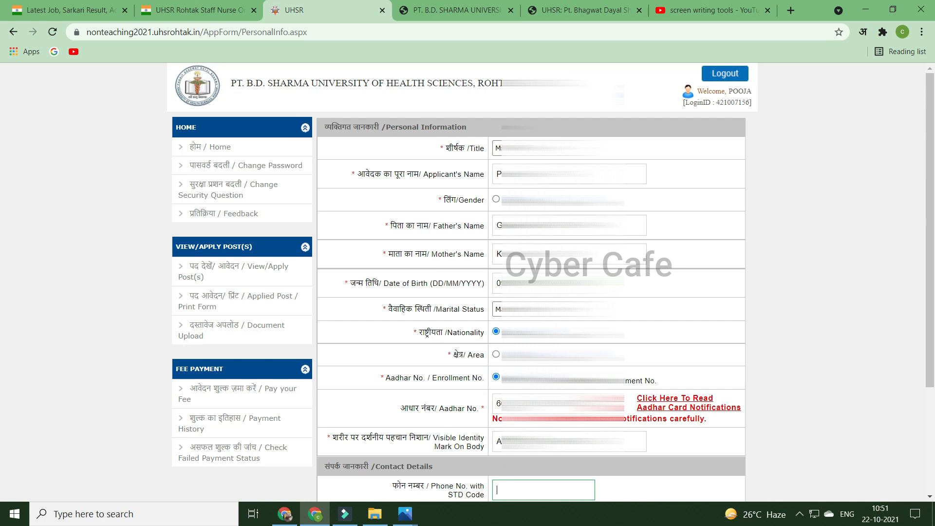
# - Fill in the opening Personal Information fields
pyautogui.click(602, 153)
pyautogui.click(668, 187)
pyautogui.scroll(-2, 659, 262)
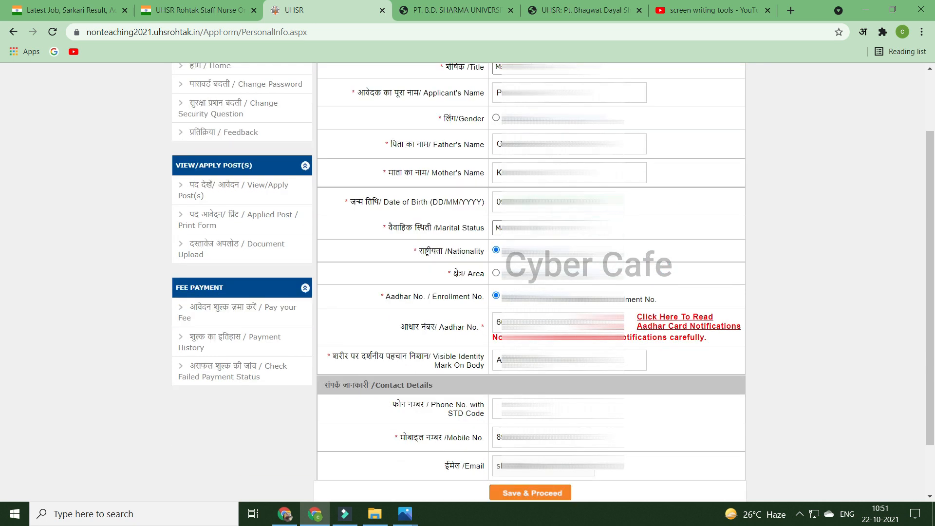
pyautogui.moveTo(426, 251); pyautogui.dragTo(476, 251)
pyautogui.scroll(-2, 449, 271)
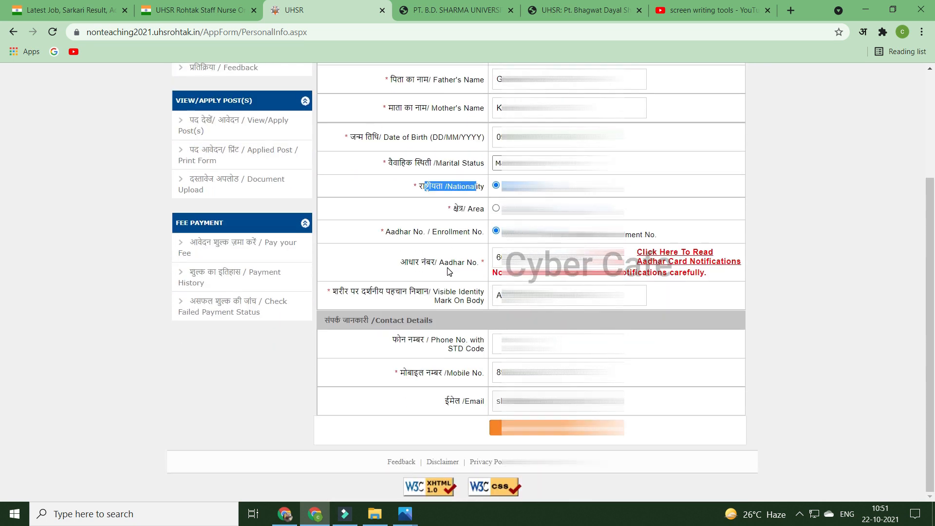
# - Answer the Area, Aadhar and identity mark questions, then save and open Reservation Details
pyautogui.moveTo(452, 212); pyautogui.dragTo(497, 210)
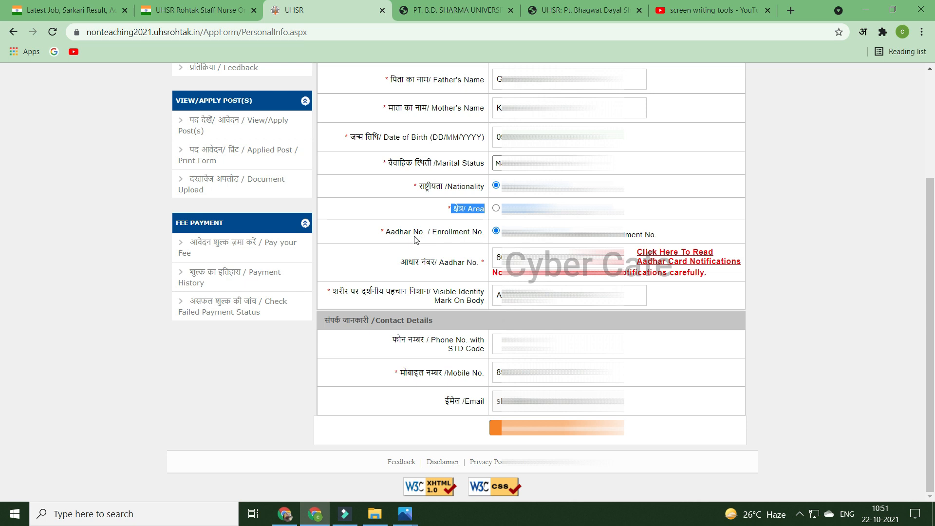
pyautogui.moveTo(403, 232); pyautogui.dragTo(458, 232)
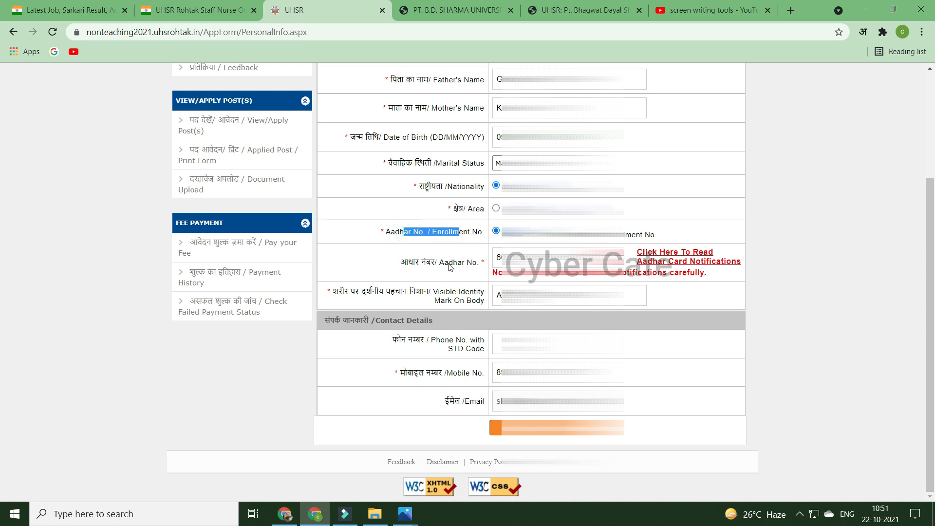
pyautogui.moveTo(366, 291); pyautogui.dragTo(452, 292)
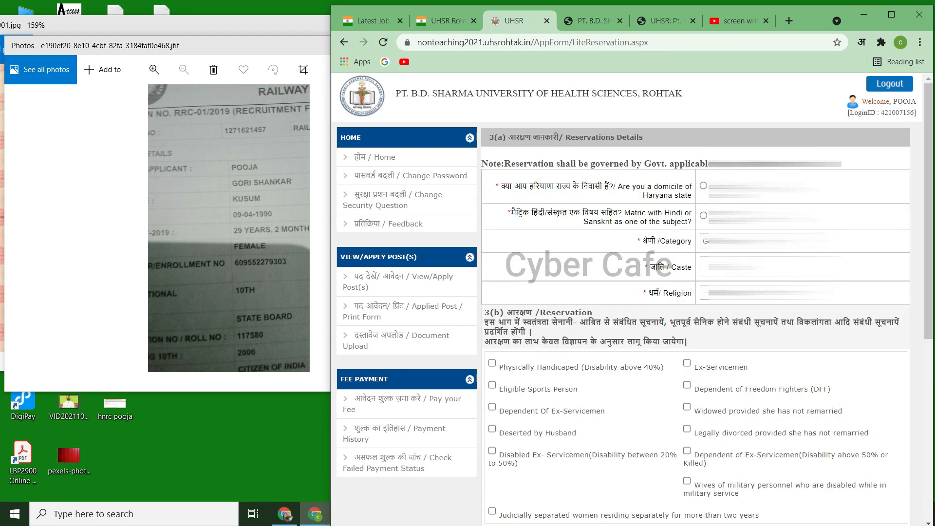
pyautogui.click(891, 15)
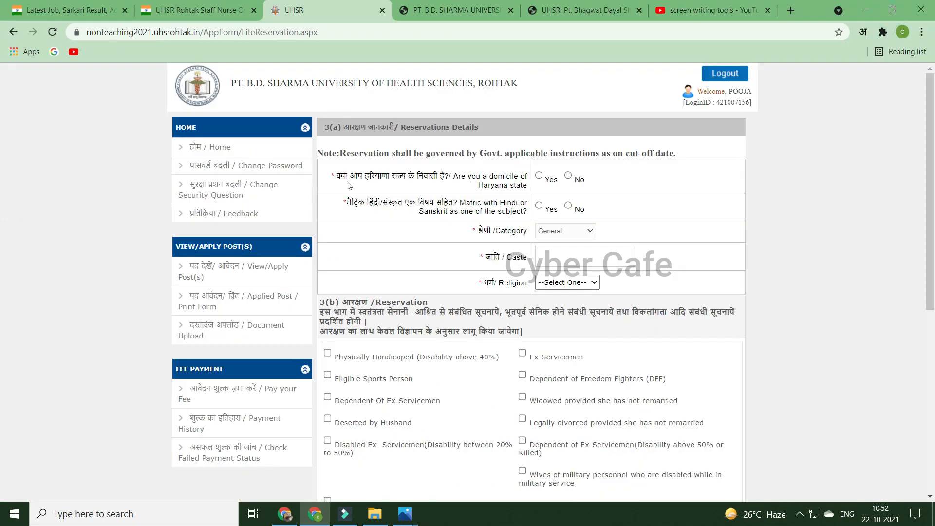
# - Zoom to 125% and answer Yes to Haryana domicile and Matric with Hindi/Sanskrit
pyautogui.moveTo(336, 176); pyautogui.dragTo(441, 177)
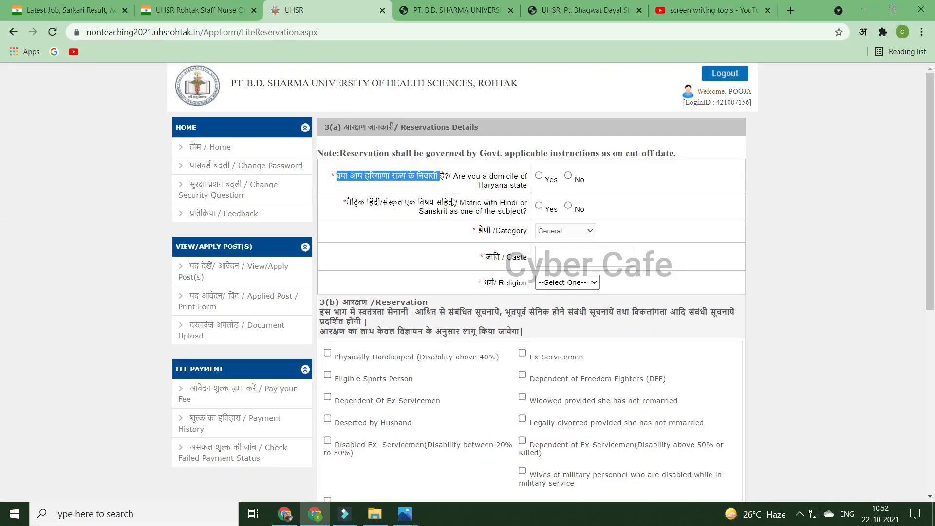
pyautogui.hotkey('ctrl', '+')
pyautogui.hotkey('ctrl', '+')
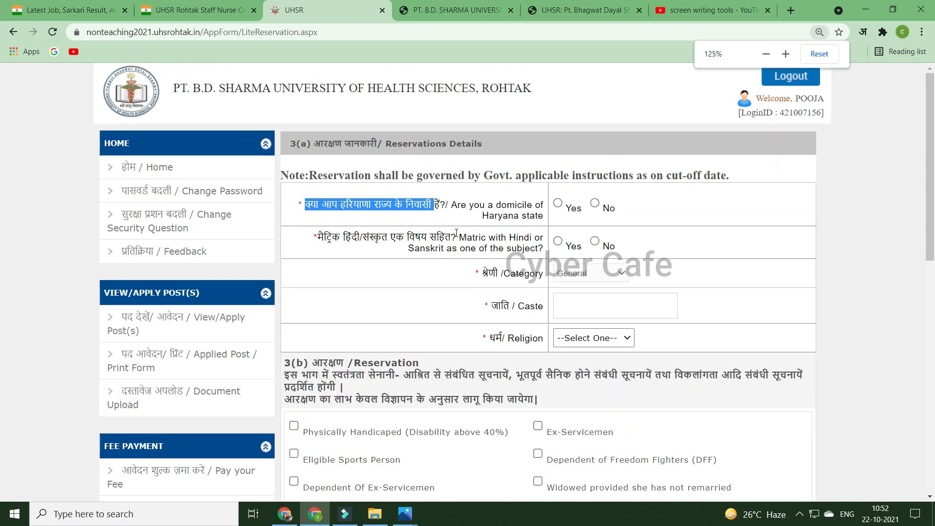
pyautogui.click(338, 209)
pyautogui.moveTo(338, 207); pyautogui.dragTo(432, 206)
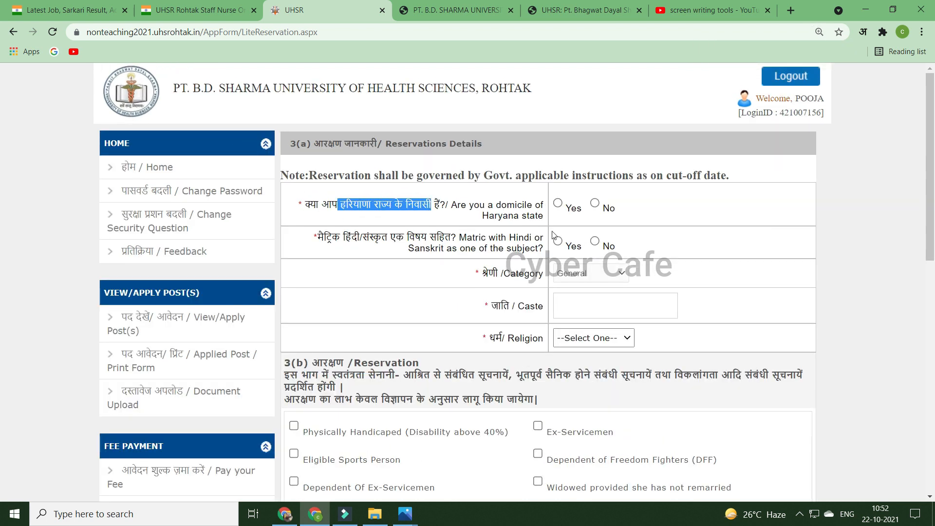
pyautogui.click(557, 203)
pyautogui.scroll(-2, 474, 176)
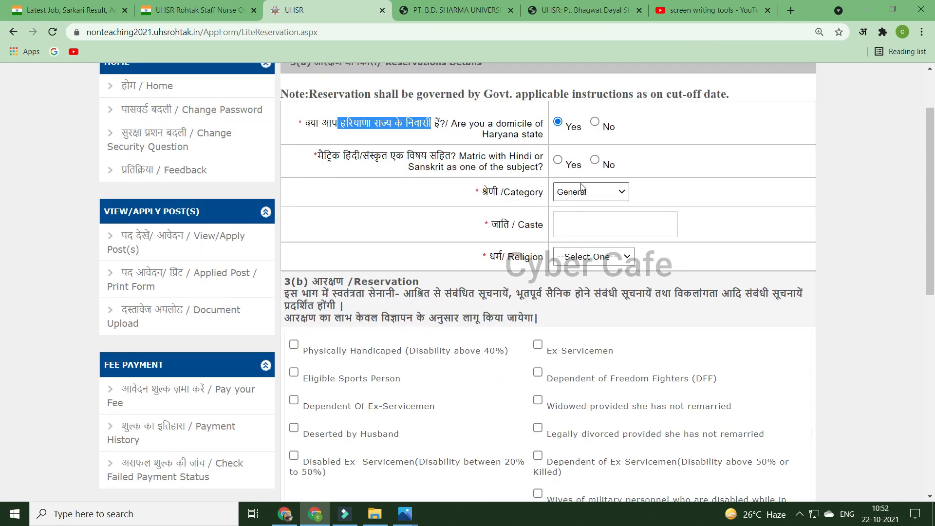
pyautogui.moveTo(333, 157); pyautogui.dragTo(415, 157)
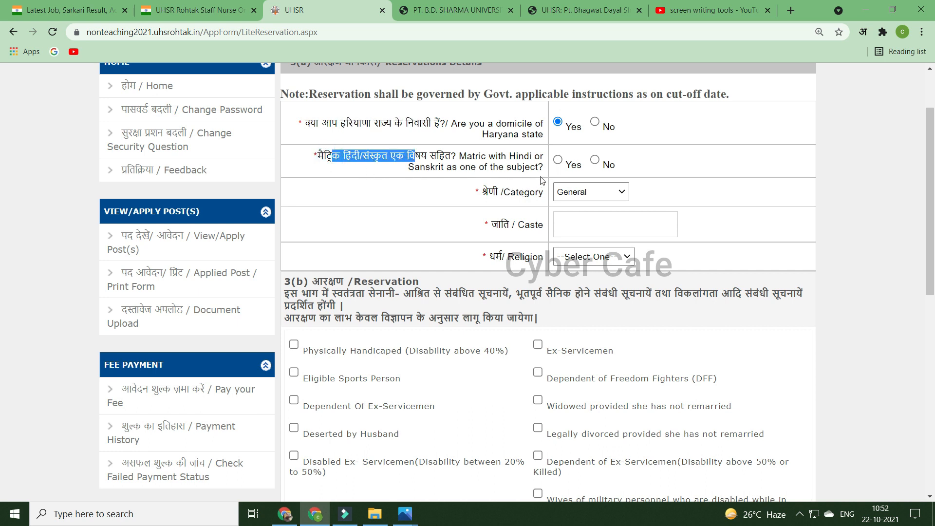
pyautogui.click(558, 160)
# - Enter caste BRAHMAN and select Hindu as the religion
pyautogui.click(613, 224)
pyautogui.write('BRAHMAN')
pyautogui.press('Tab')
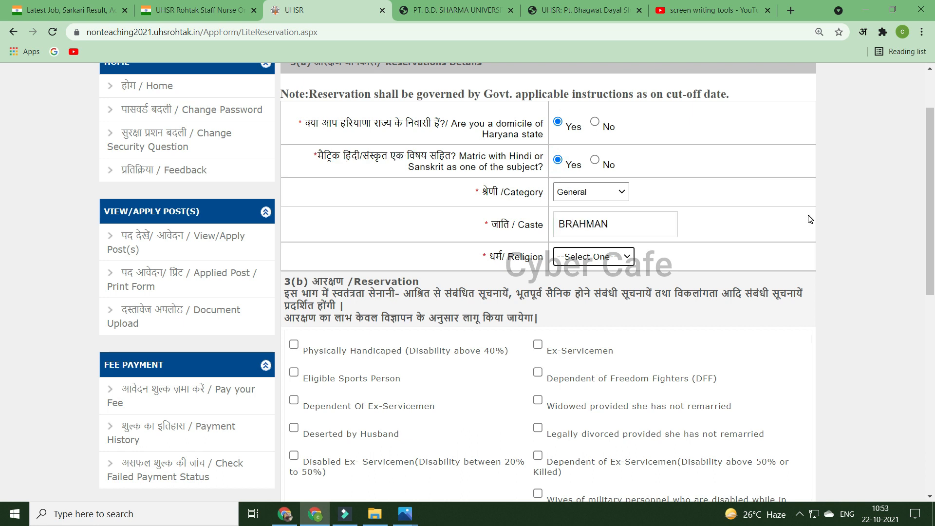
pyautogui.scroll(-3, 620, 242)
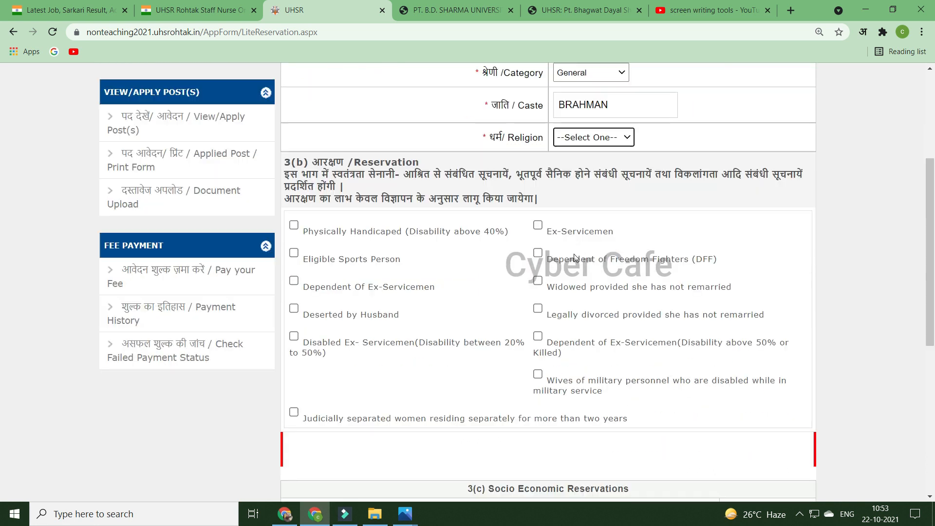
pyautogui.scroll(2, 560, 195)
pyautogui.moveTo(501, 176); pyautogui.dragTo(547, 184)
pyautogui.click(574, 177)
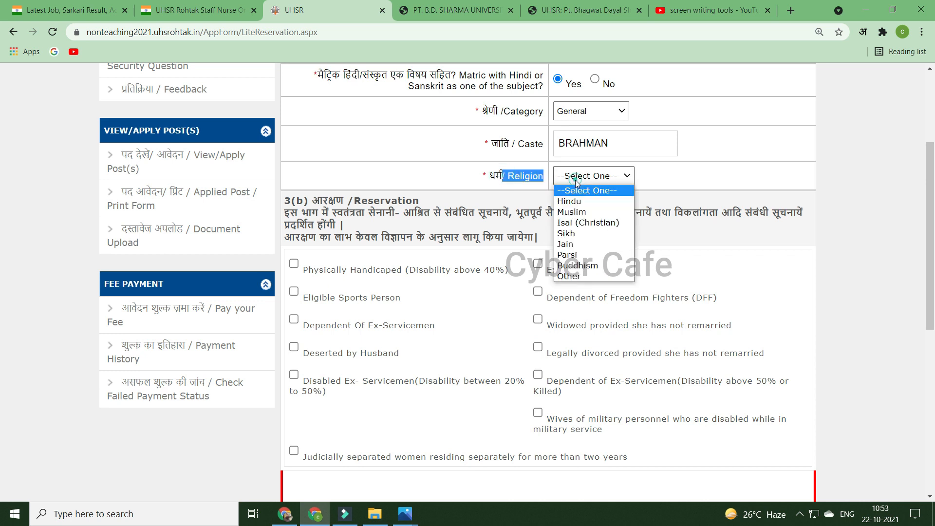
pyautogui.click(575, 200)
pyautogui.click(420, 212)
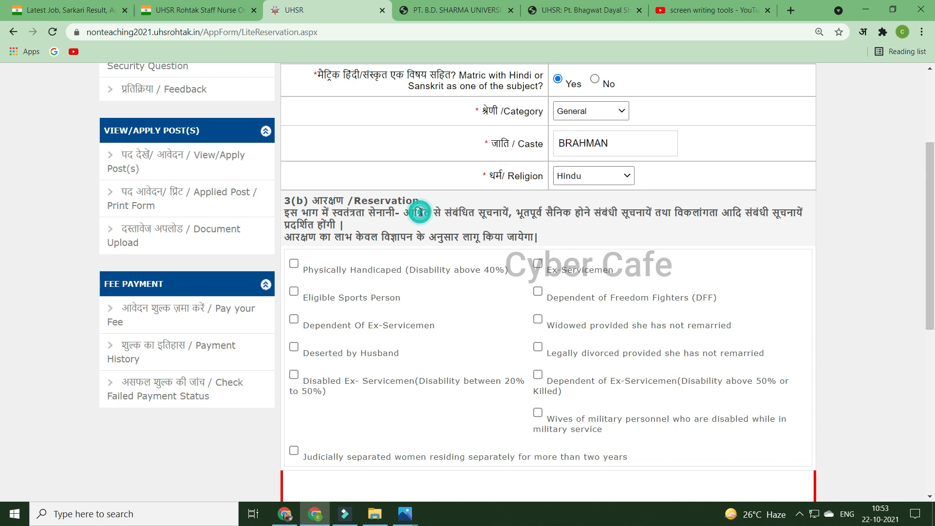
pyautogui.scroll(-2, 414, 224)
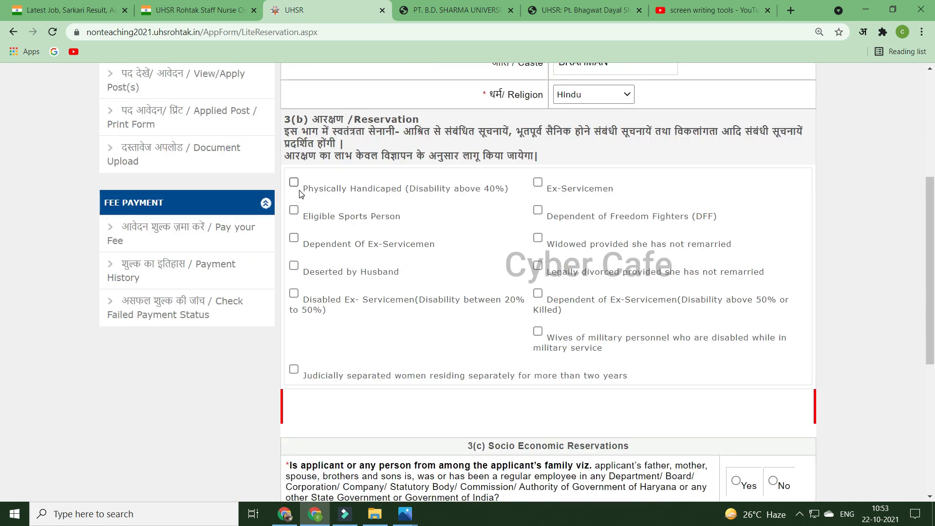
# - Review the reservation categories and answer Yes to the family government employment question
pyautogui.moveTo(320, 191); pyautogui.dragTo(665, 350)
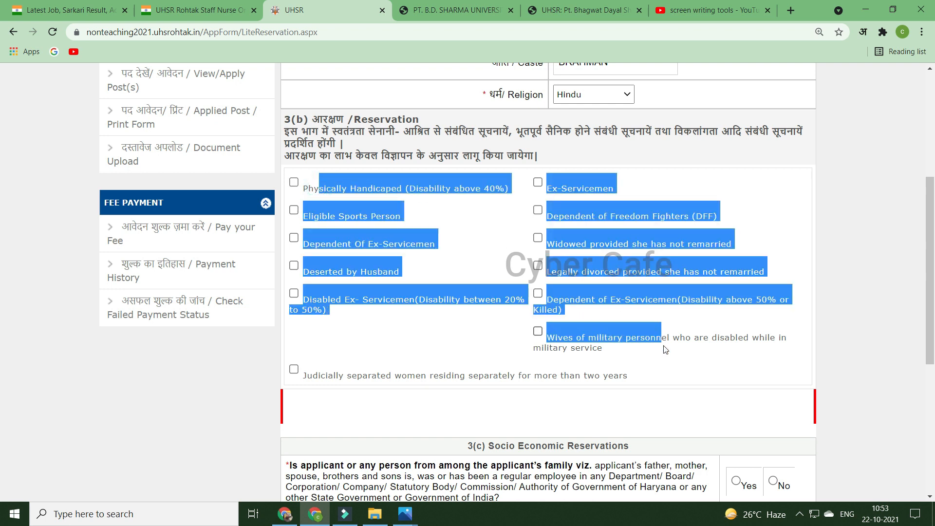
pyautogui.click(663, 354)
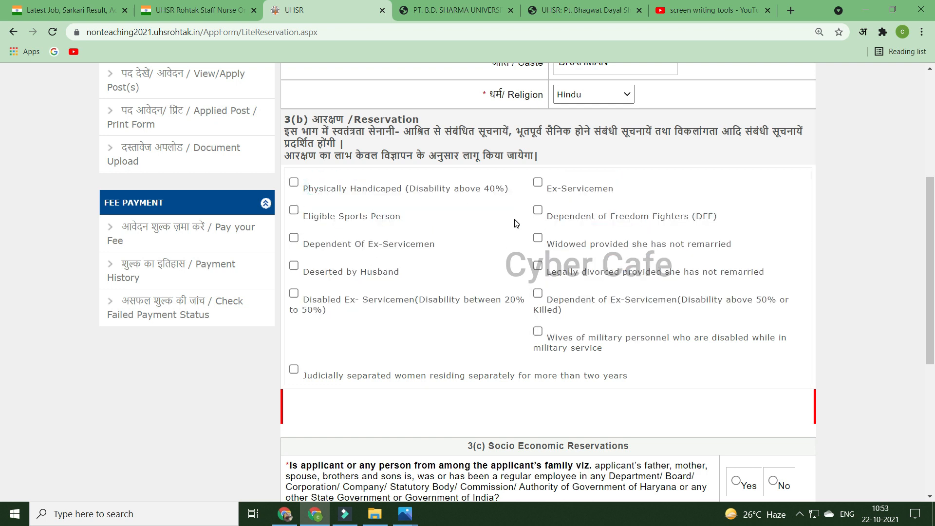
pyautogui.scroll(-3, 432, 233)
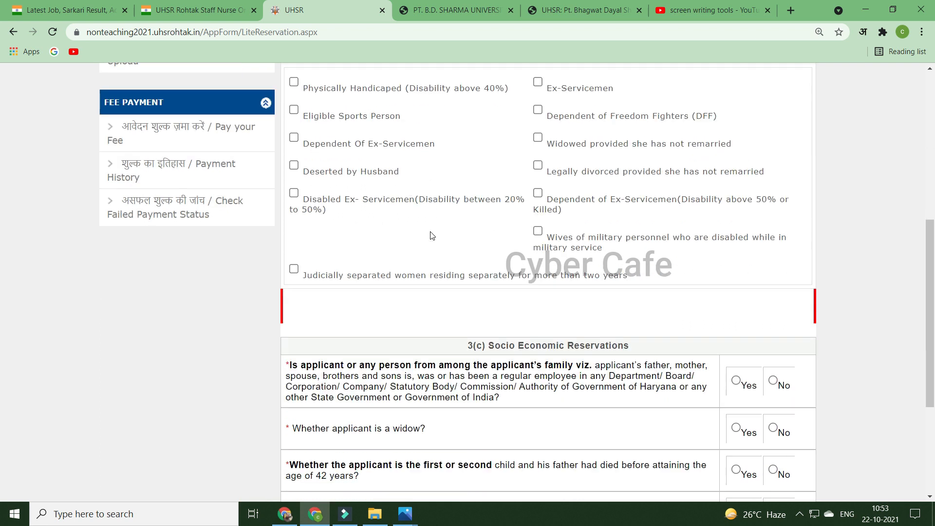
pyautogui.scroll(-1, 505, 275)
pyautogui.scroll(-1, 505, 275)
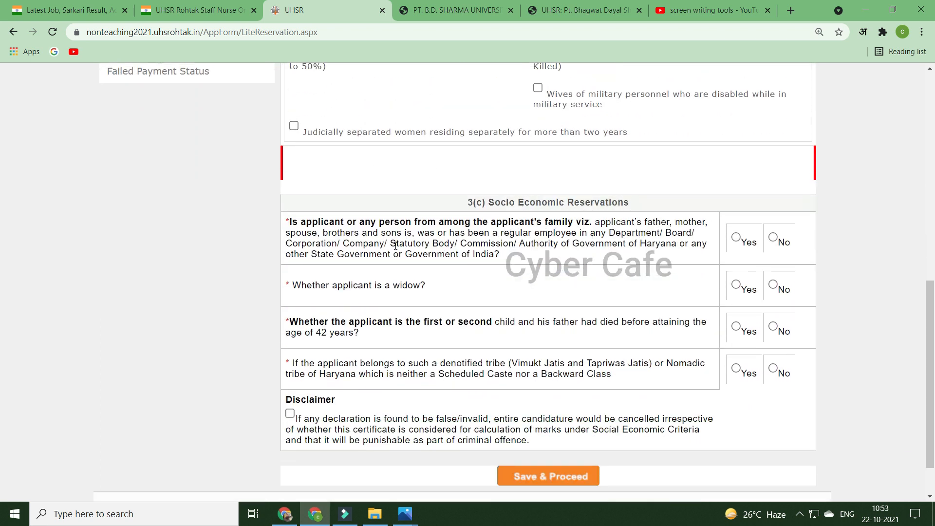
pyautogui.moveTo(474, 204); pyautogui.dragTo(638, 212)
pyautogui.click(539, 205)
pyautogui.moveTo(510, 204); pyautogui.dragTo(584, 211)
pyautogui.moveTo(313, 222); pyautogui.dragTo(617, 224)
pyautogui.click(650, 237)
pyautogui.click(738, 238)
pyautogui.moveTo(468, 233); pyautogui.dragTo(520, 255)
pyautogui.click(656, 247)
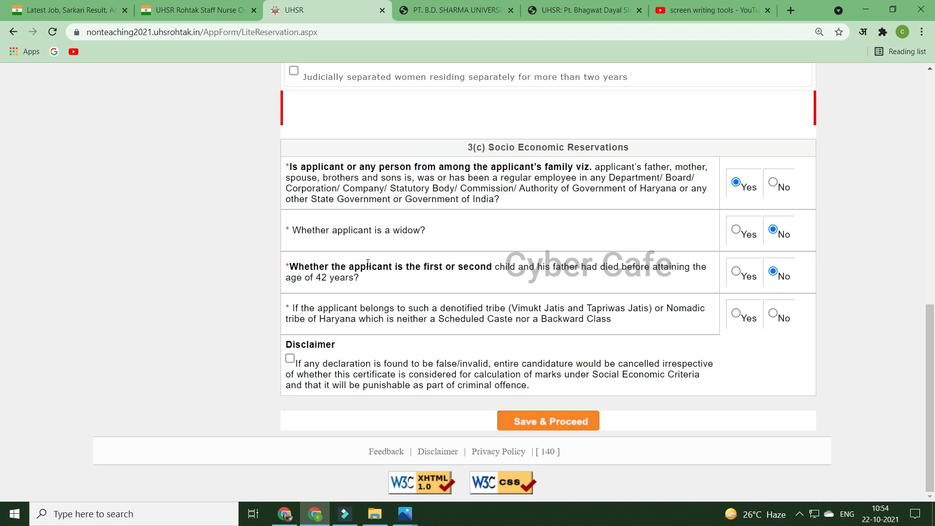
# - Answer No to the remaining socio-economic questions, accept the disclaimer and save
pyautogui.moveTo(329, 268)
pyautogui.mouseDown()
pyautogui.moveTo(547, 283)
pyautogui.moveTo(358, 267)
pyautogui.moveTo(343, 280)
pyautogui.mouseUp()
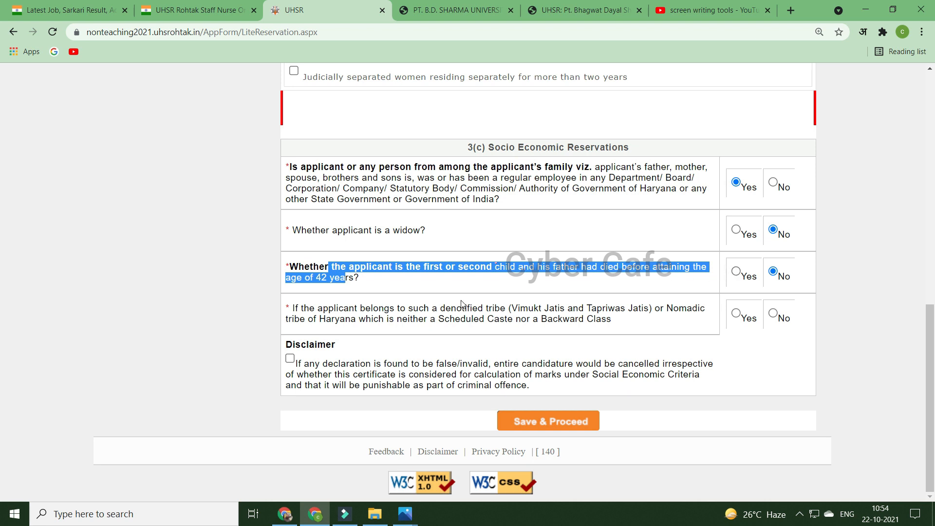
pyautogui.moveTo(387, 308); pyautogui.dragTo(616, 324)
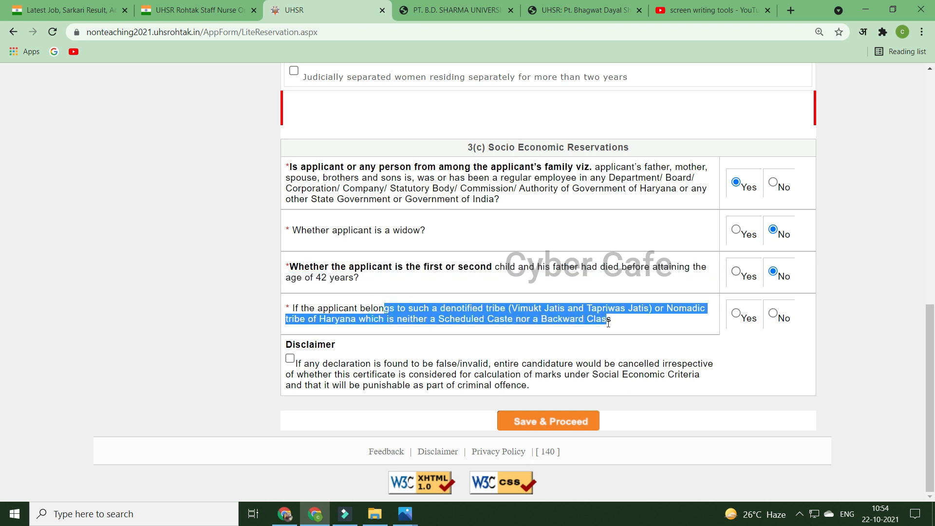
pyautogui.click(625, 326)
pyautogui.click(773, 314)
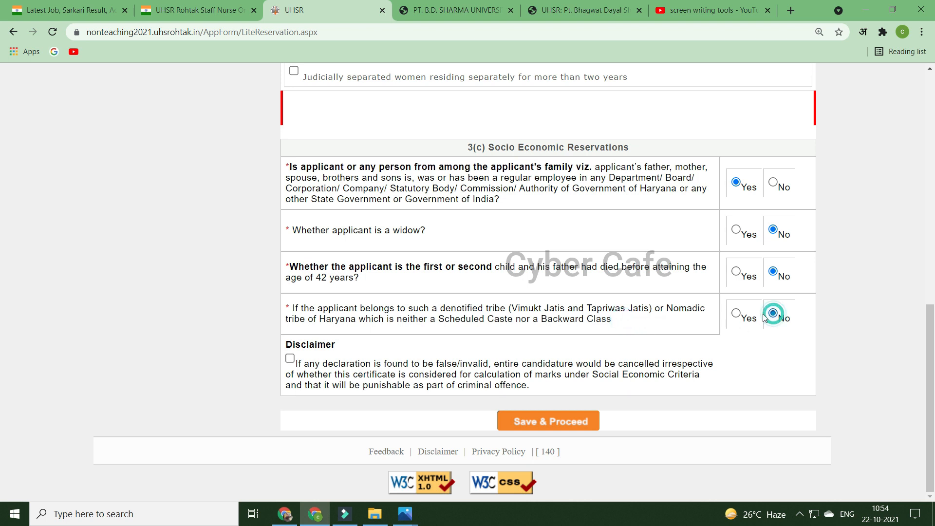
pyautogui.click(290, 358)
pyautogui.click(560, 421)
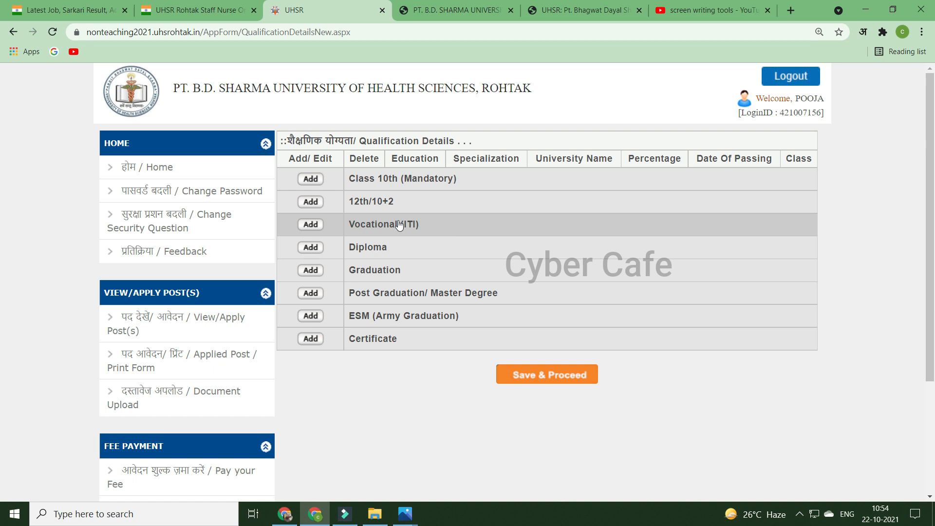
# - Review the qualification rows and the form's Country, State, Specialization, Certifying Body and School fields
pyautogui.moveTo(297, 145); pyautogui.dragTo(590, 255)
pyautogui.click(589, 252)
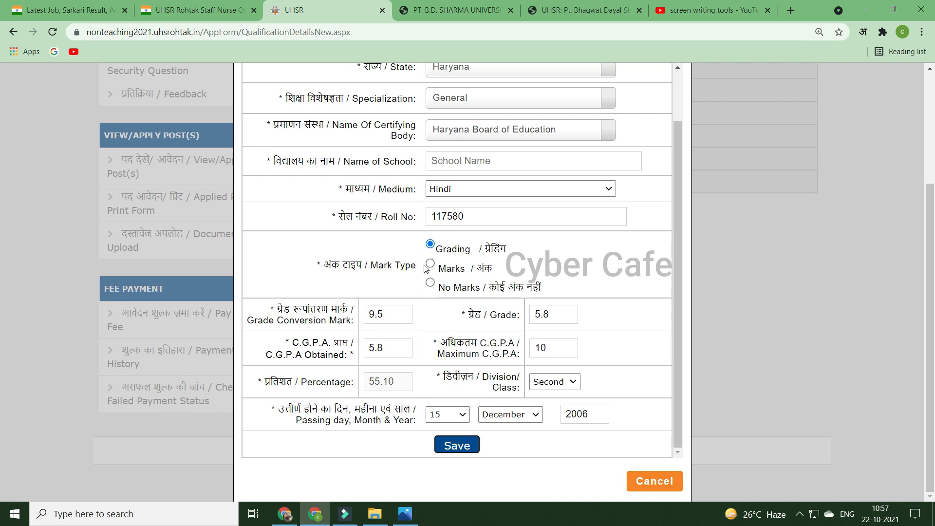
pyautogui.scroll(2, 425, 267)
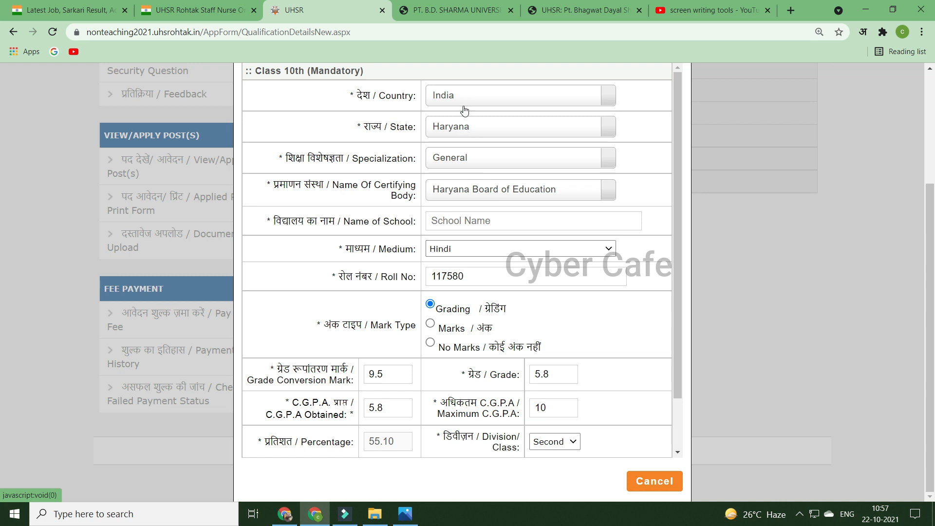
pyautogui.moveTo(364, 95); pyautogui.dragTo(384, 127)
pyautogui.moveTo(392, 158); pyautogui.dragTo(323, 159)
pyautogui.moveTo(305, 189); pyautogui.dragTo(369, 186)
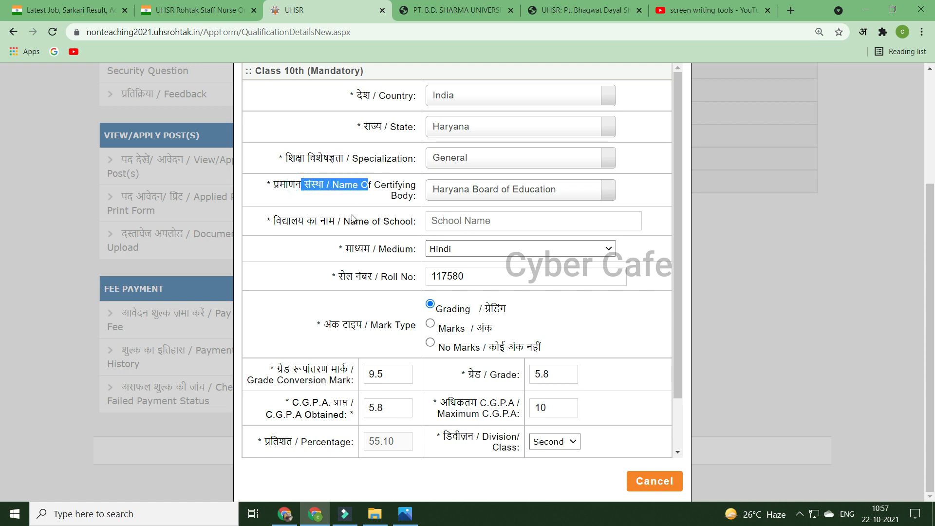
pyautogui.moveTo(308, 222); pyautogui.dragTo(395, 211)
# - Go over the Medium, Roll No and Mark Type fields and the 5.8 grade value
pyautogui.scroll(-1, 375, 233)
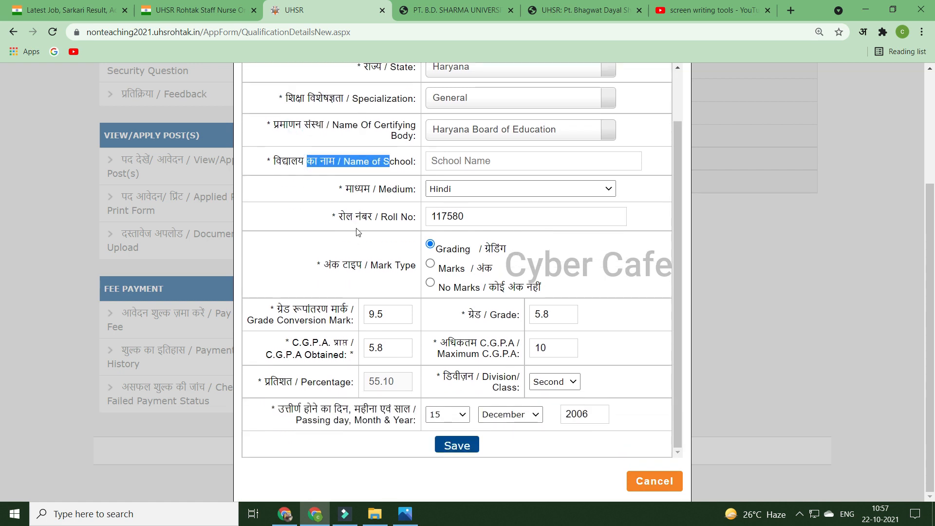
pyautogui.moveTo(355, 192); pyautogui.dragTo(406, 191)
pyautogui.moveTo(356, 216); pyautogui.dragTo(430, 216)
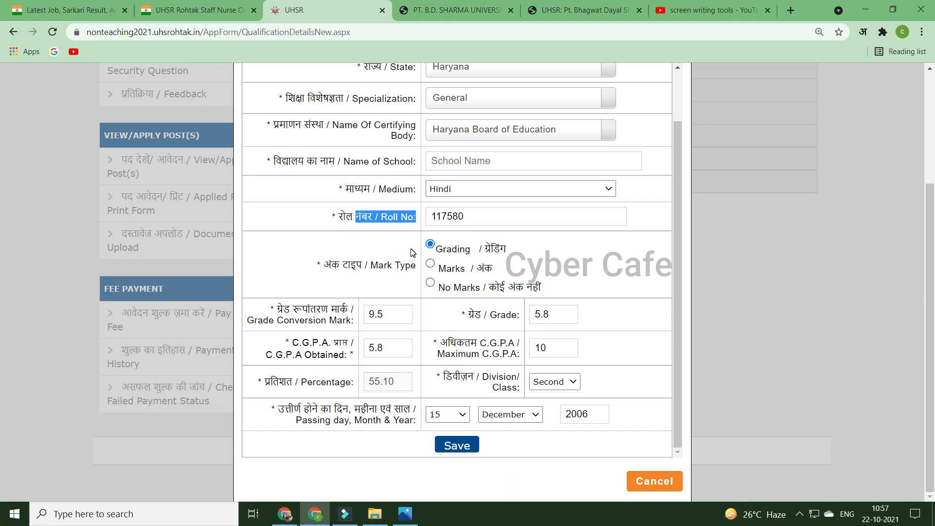
pyautogui.moveTo(361, 260); pyautogui.dragTo(445, 268)
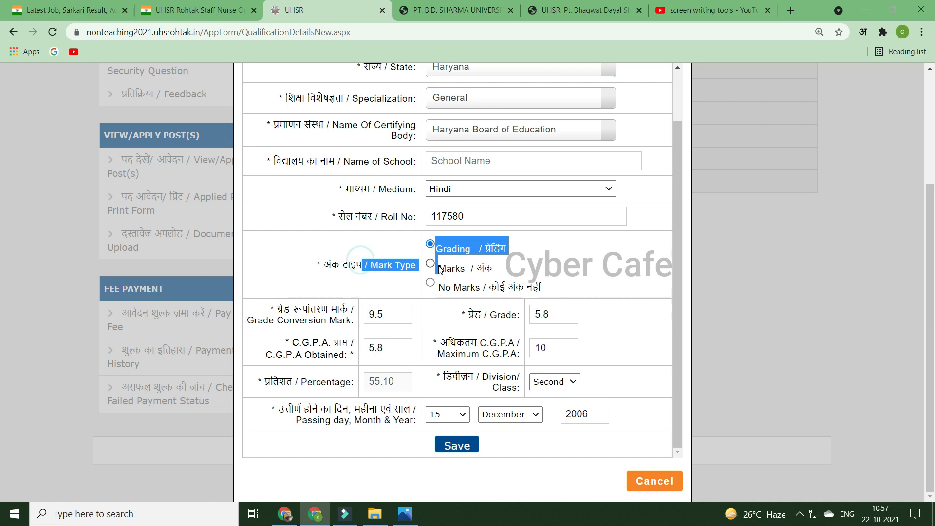
pyautogui.click(389, 268)
pyautogui.moveTo(353, 265); pyautogui.dragTo(378, 265)
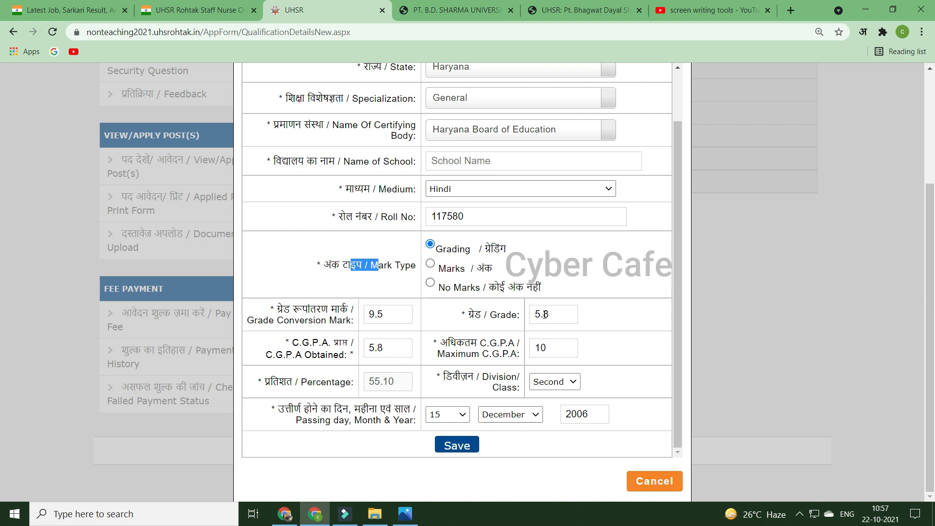
pyautogui.moveTo(531, 315); pyautogui.dragTo(556, 317)
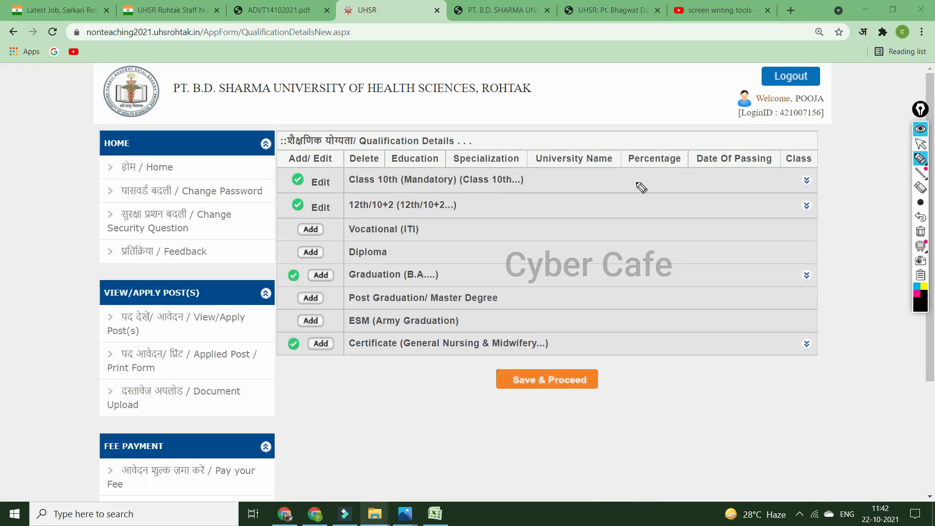
pyautogui.moveTo(818, 175)
pyautogui.mouseDown()
pyautogui.moveTo(822, 185)
pyautogui.moveTo(853, 151)
pyautogui.mouseUp()
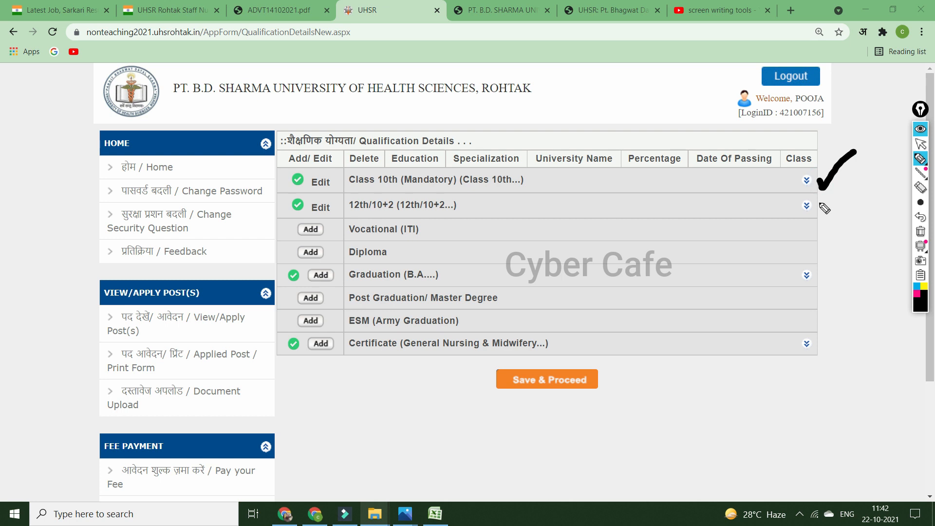
# - Save the qualification details and continue past Photo and Signature to Work Experience Details
pyautogui.moveTo(817, 202); pyautogui.dragTo(841, 197)
pyautogui.moveTo(813, 274)
pyautogui.mouseDown()
pyautogui.moveTo(821, 282)
pyautogui.moveTo(839, 264)
pyautogui.mouseUp()
pyautogui.moveTo(816, 343); pyautogui.dragTo(837, 332)
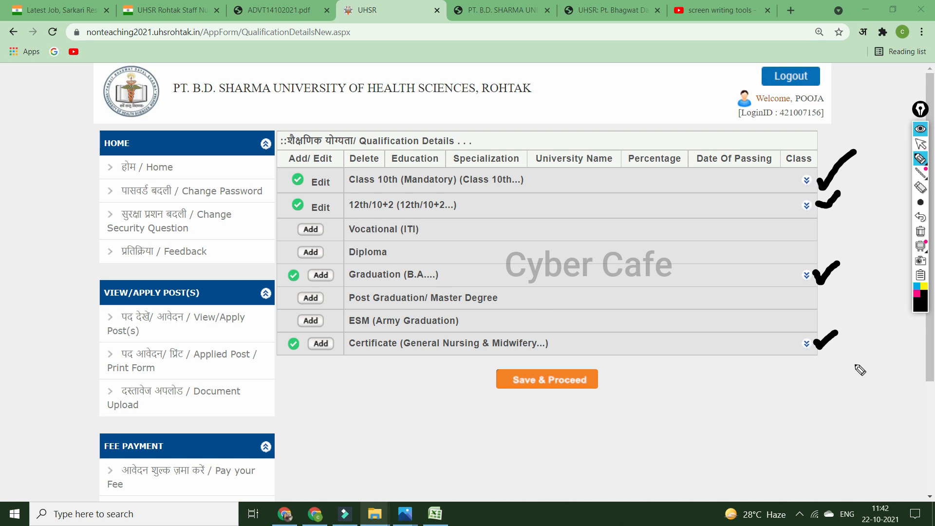
pyautogui.click(921, 231)
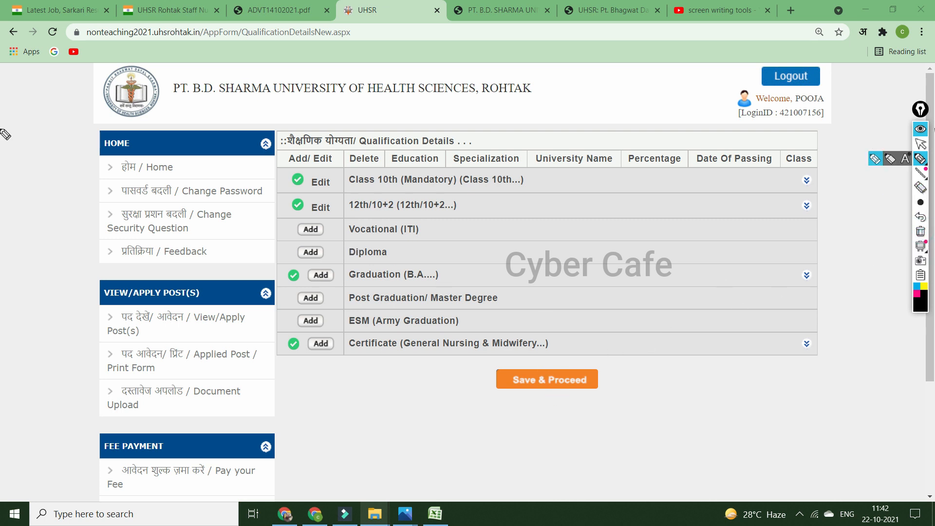
pyautogui.click(920, 129)
pyautogui.click(542, 382)
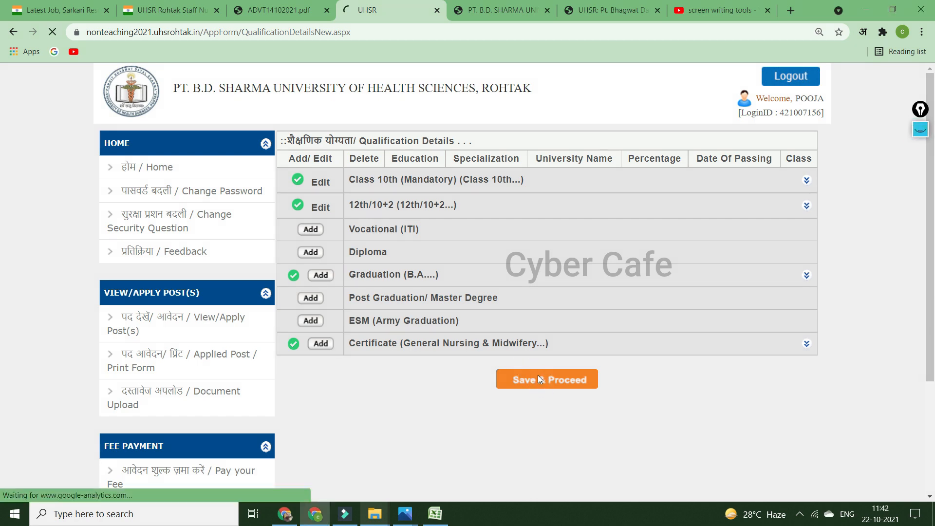
pyautogui.click(559, 484)
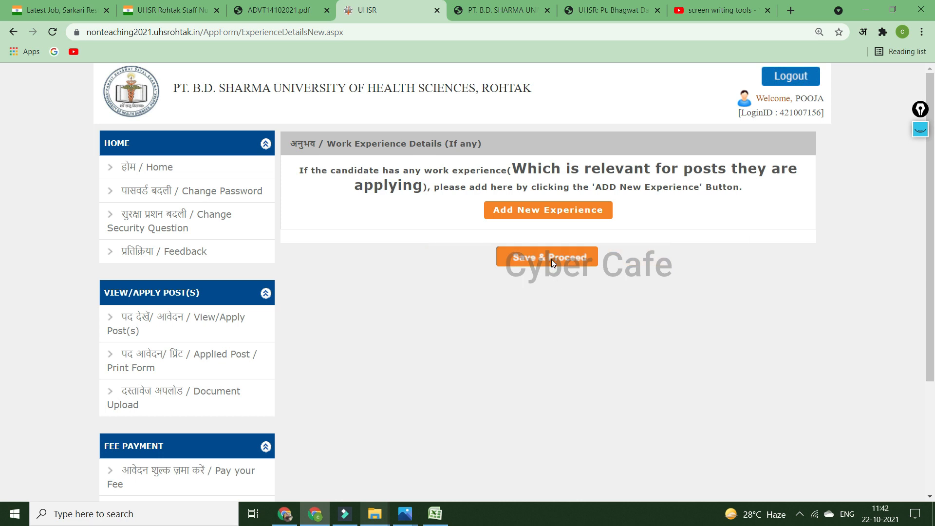
# - Open a new work experience entry and inspect its Organization, Experience Type and From Date fields
pyautogui.click(921, 131)
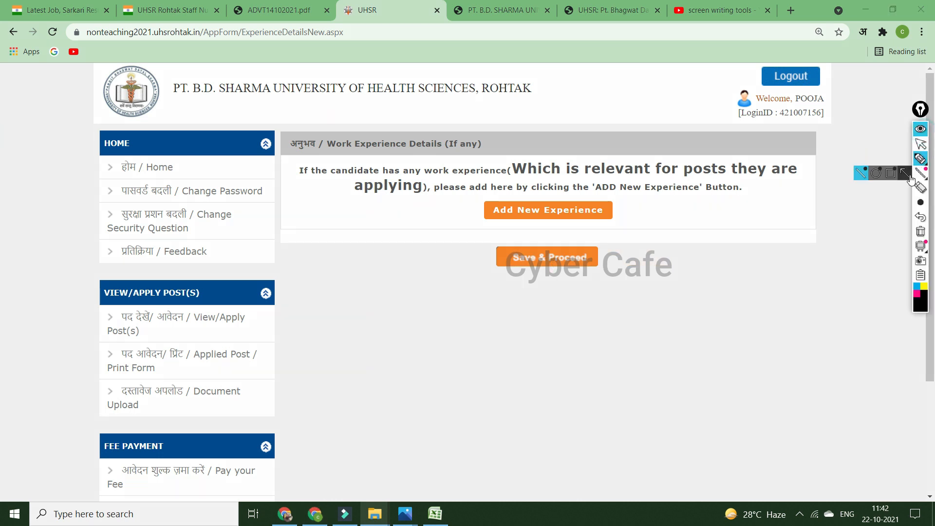
pyautogui.click(920, 144)
pyautogui.click(531, 219)
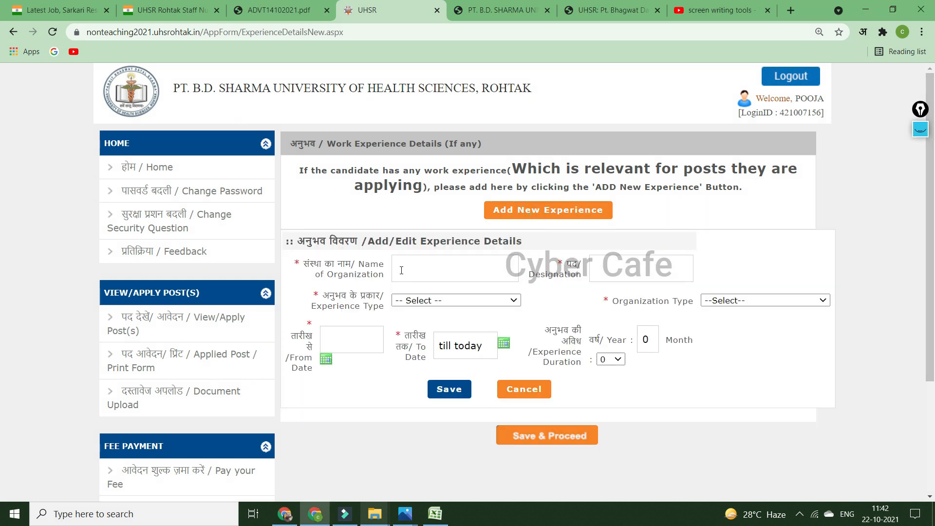
pyautogui.moveTo(356, 241); pyautogui.dragTo(770, 412)
pyautogui.click(771, 414)
pyautogui.moveTo(316, 262); pyautogui.dragTo(355, 263)
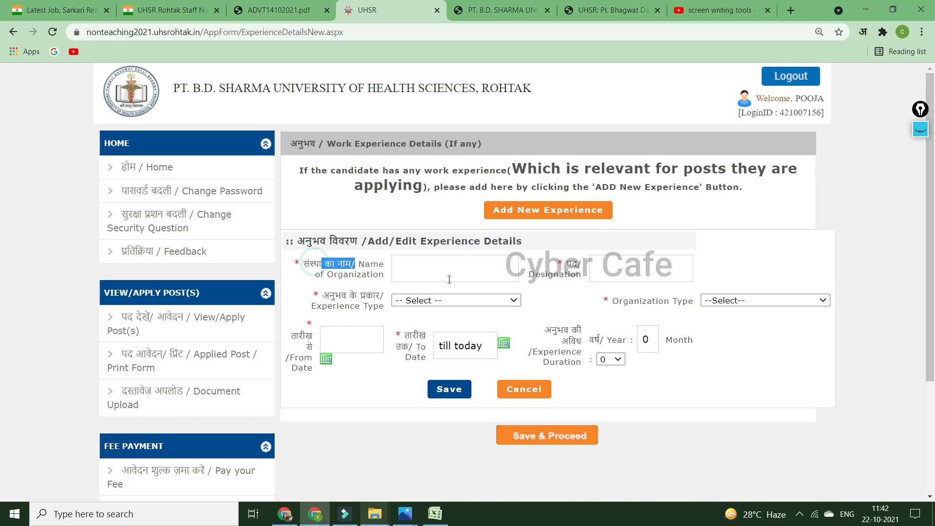
pyautogui.moveTo(349, 295); pyautogui.dragTo(366, 305)
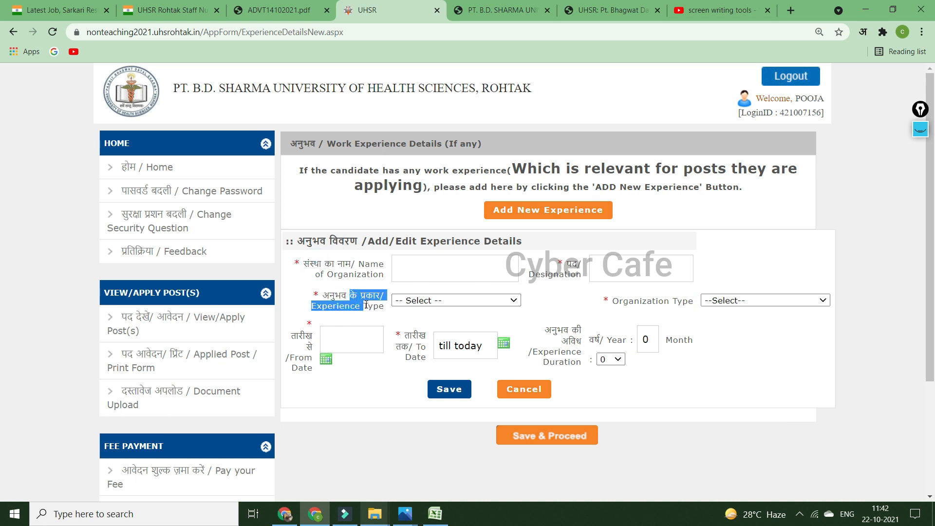
pyautogui.click(422, 301)
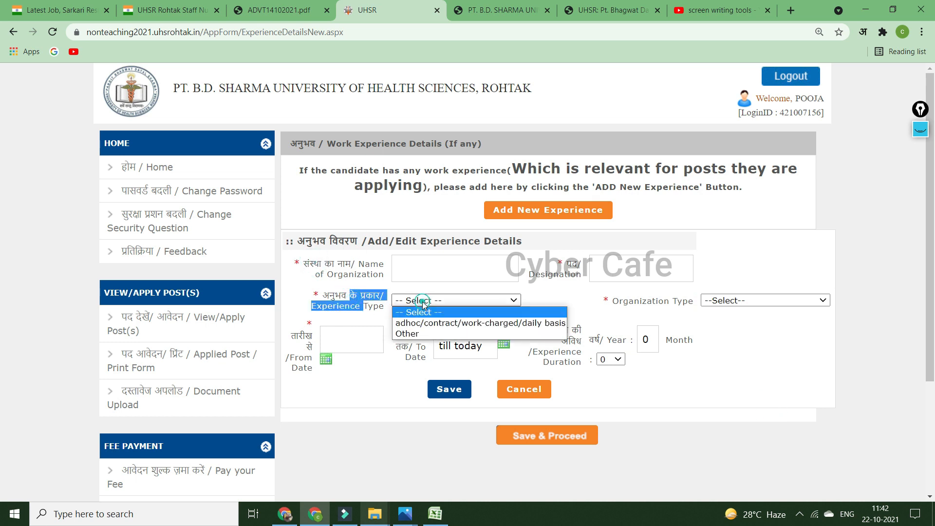
pyautogui.click(364, 388)
pyautogui.click(360, 346)
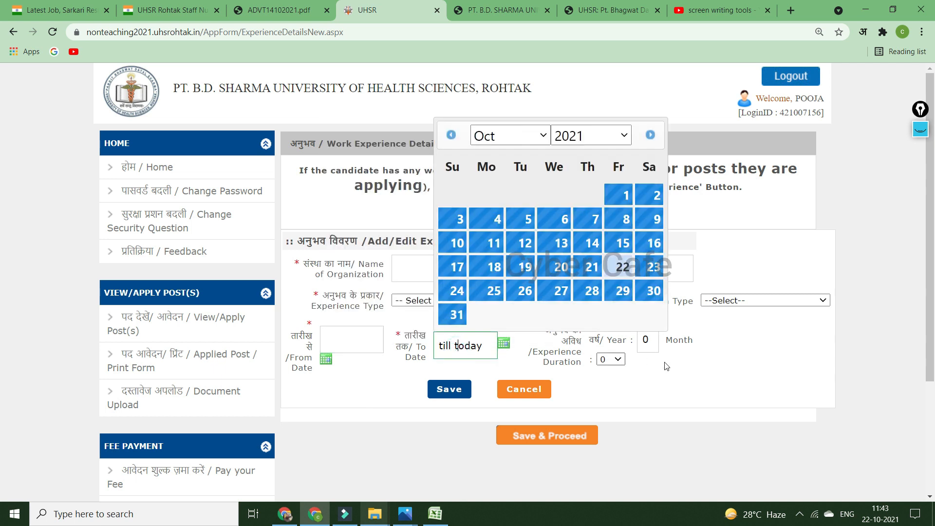
pyautogui.click(723, 369)
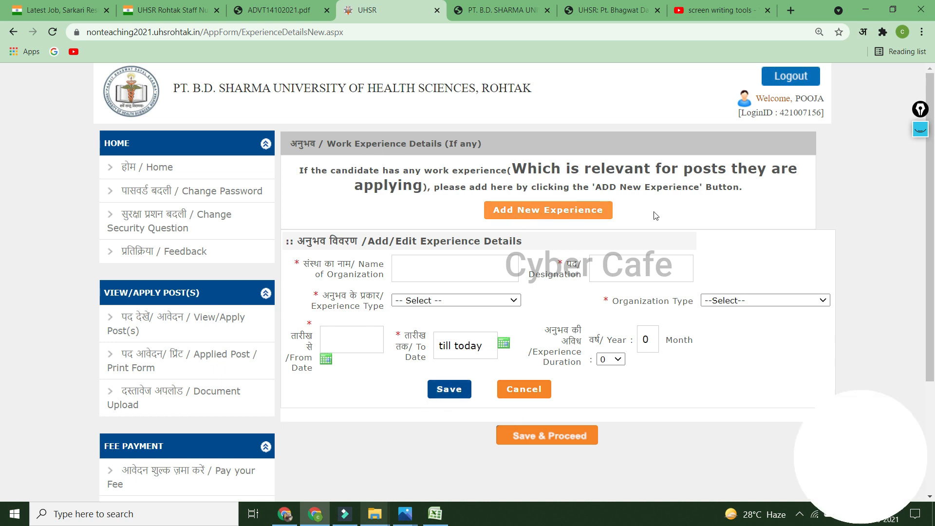
# - Cancel the new entry and save with no work experience recorded
pyautogui.scroll(-3, 446, 263)
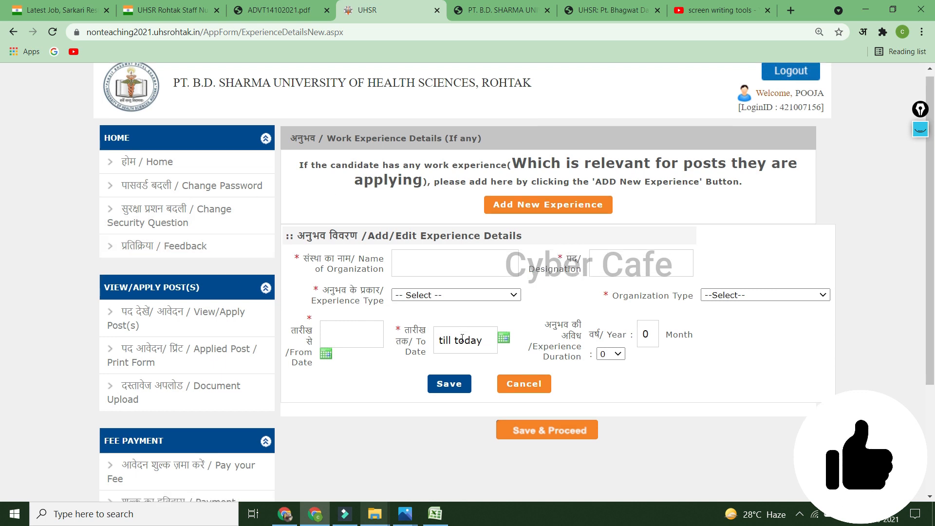
pyautogui.click(510, 232)
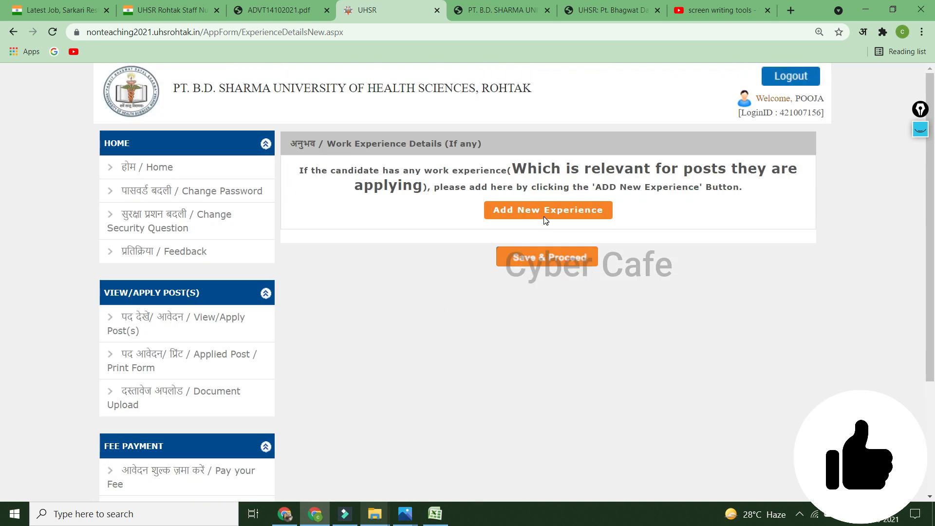
pyautogui.click(544, 259)
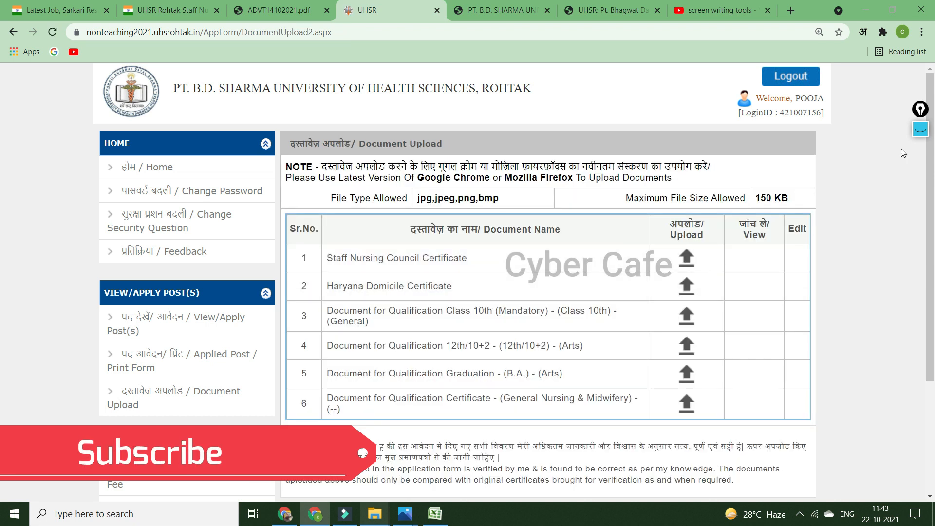
# - Mark up the six-document table, ticking each row's View cell and underlining the Staff Nursing Council Certificate
pyautogui.click(922, 130)
pyautogui.click(921, 159)
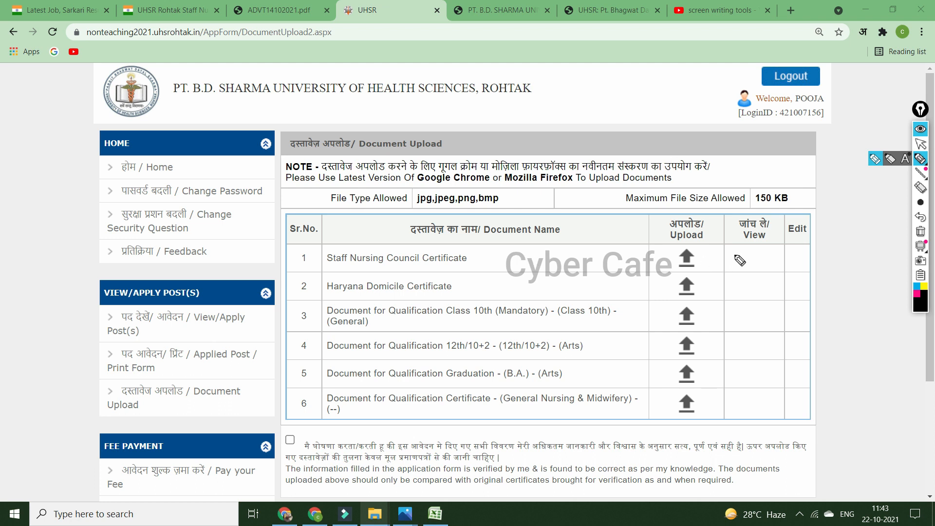
pyautogui.moveTo(738, 253)
pyautogui.mouseDown()
pyautogui.moveTo(741, 269)
pyautogui.moveTo(772, 251)
pyautogui.mouseUp()
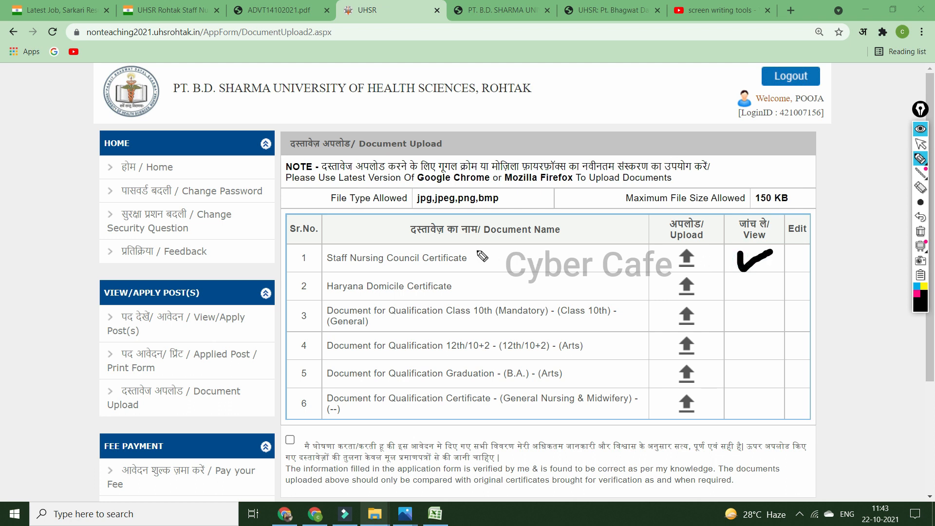
pyautogui.moveTo(320, 265); pyautogui.dragTo(485, 278)
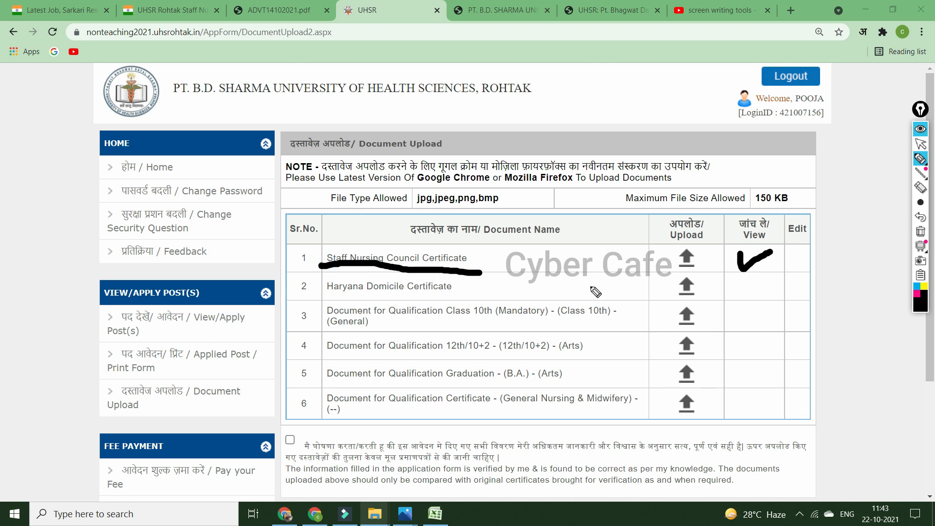
pyautogui.moveTo(739, 287)
pyautogui.mouseDown()
pyautogui.moveTo(740, 295)
pyautogui.moveTo(781, 279)
pyautogui.mouseUp()
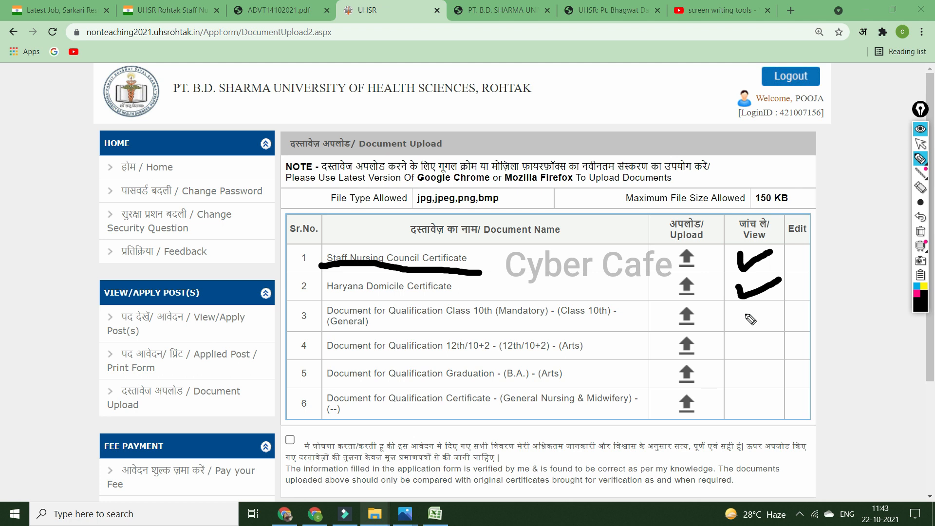
pyautogui.moveTo(734, 312)
pyautogui.mouseDown()
pyautogui.moveTo(737, 322)
pyautogui.moveTo(750, 302)
pyautogui.mouseUp()
pyautogui.moveTo(739, 336)
pyautogui.mouseDown()
pyautogui.moveTo(741, 354)
pyautogui.moveTo(757, 342)
pyautogui.moveTo(740, 382)
pyautogui.moveTo(774, 367)
pyautogui.mouseUp()
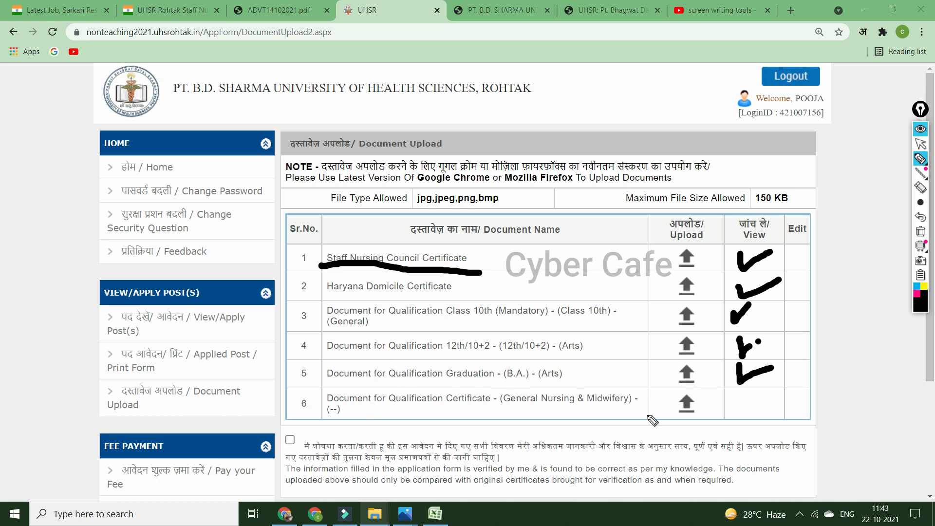
pyautogui.moveTo(739, 405); pyautogui.dragTo(793, 385)
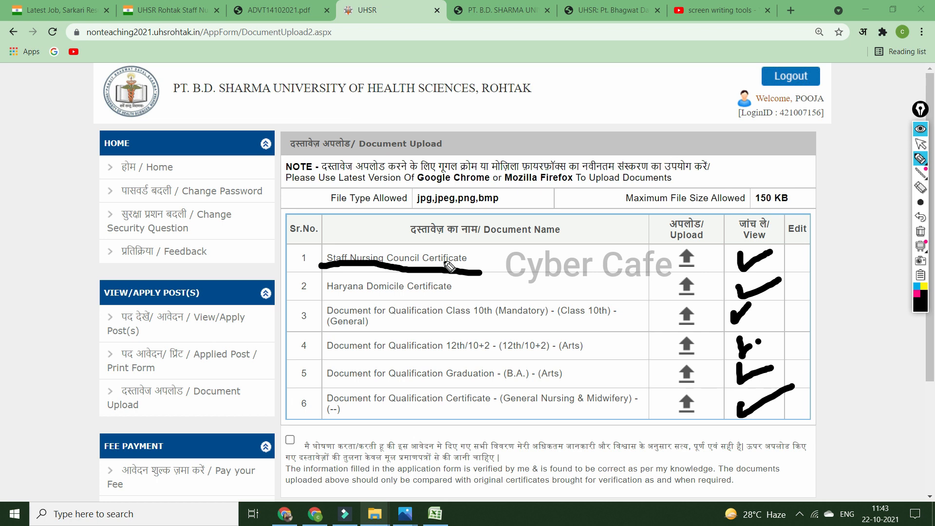
pyautogui.moveTo(580, 252); pyautogui.dragTo(621, 238)
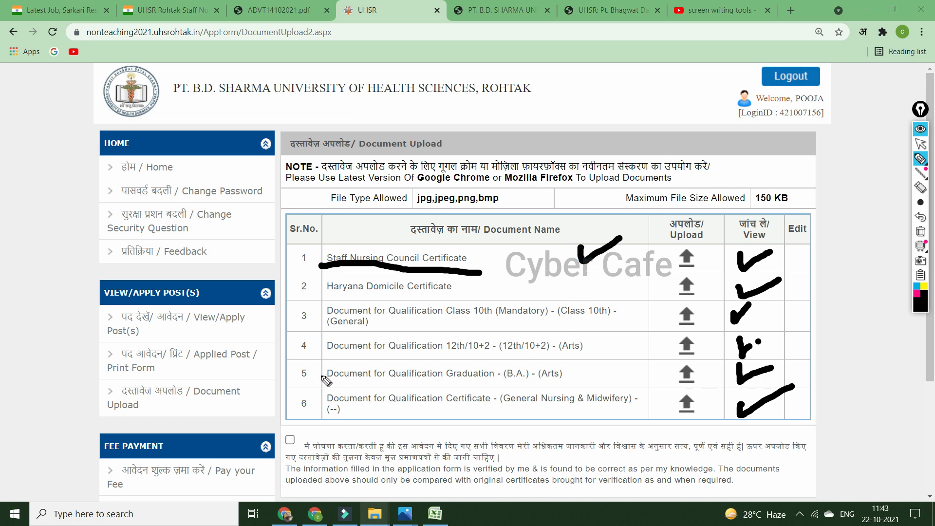
pyautogui.moveTo(778, 363); pyautogui.dragTo(812, 330)
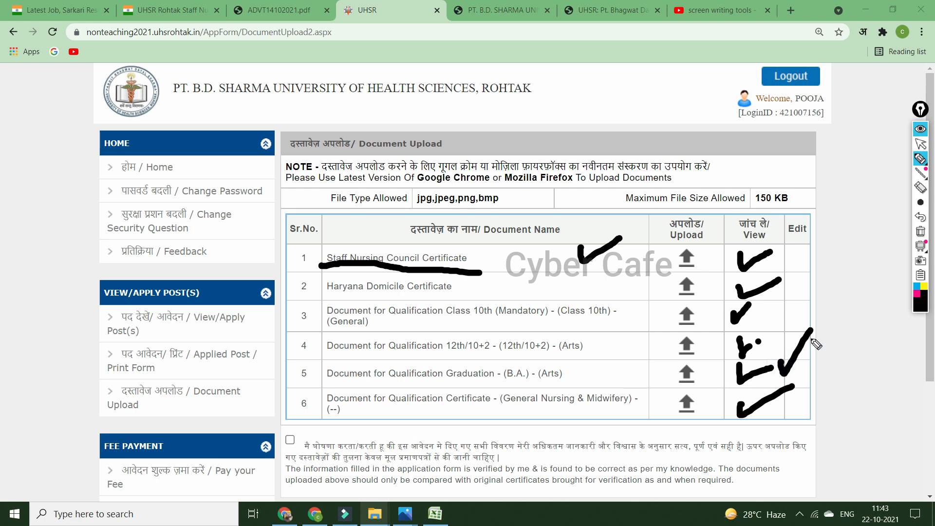
# - Clear the ink and open the Staff Nursing Council Certificate upload form to choose a file
pyautogui.click(921, 232)
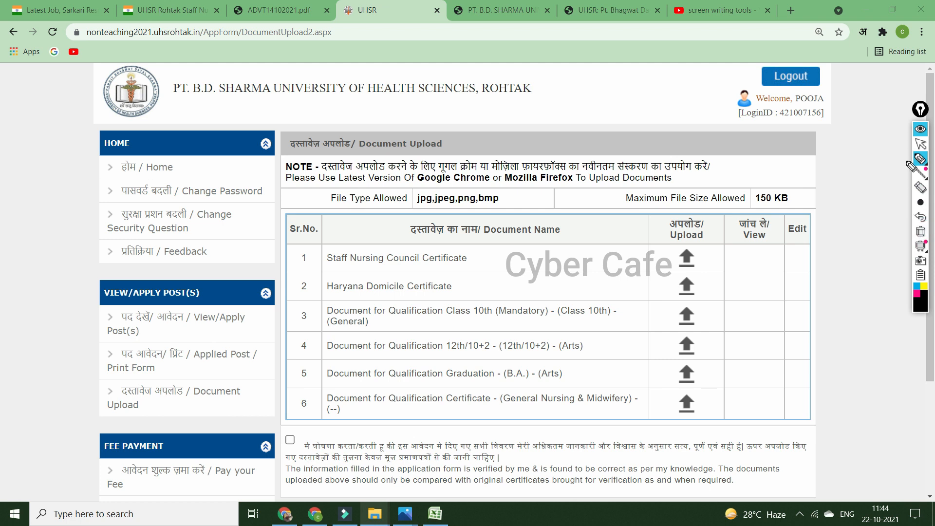
pyautogui.click(922, 130)
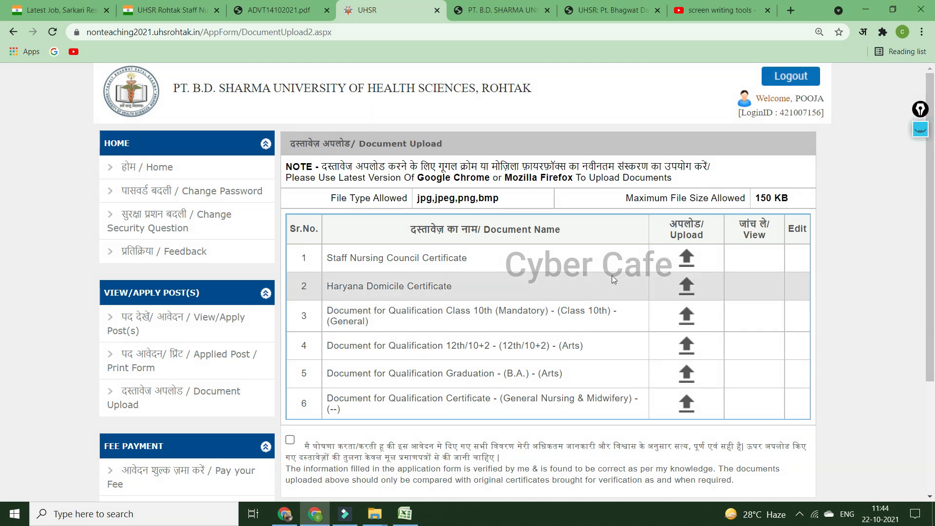
pyautogui.click(686, 258)
pyautogui.click(522, 272)
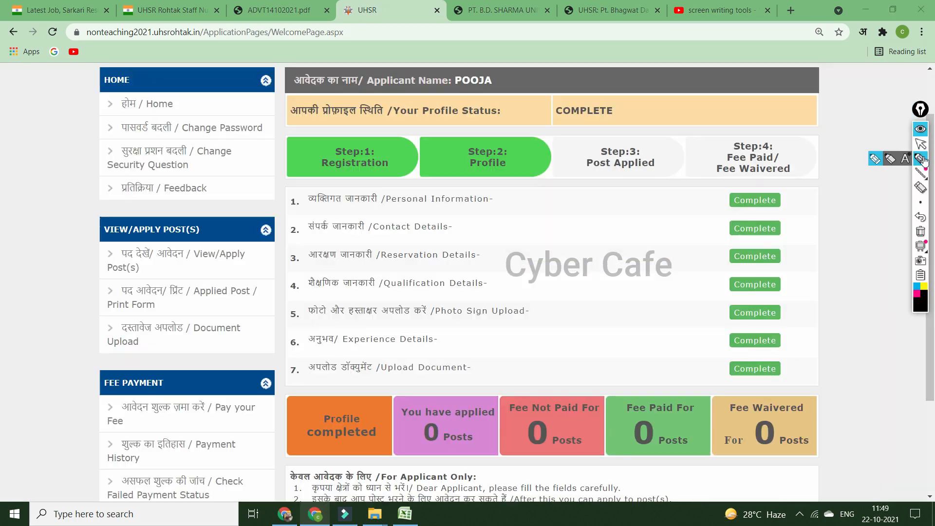
# - Mark the green Registration and Profile steps and tick every section's Complete status, then clear the ink
pyautogui.click(920, 158)
pyautogui.moveTo(305, 143)
pyautogui.mouseDown()
pyautogui.moveTo(341, 134)
pyautogui.moveTo(410, 179)
pyautogui.moveTo(315, 162)
pyautogui.moveTo(317, 151)
pyautogui.mouseUp()
pyautogui.moveTo(424, 147)
pyautogui.mouseDown()
pyautogui.moveTo(535, 156)
pyautogui.moveTo(455, 184)
pyautogui.moveTo(448, 147)
pyautogui.mouseUp()
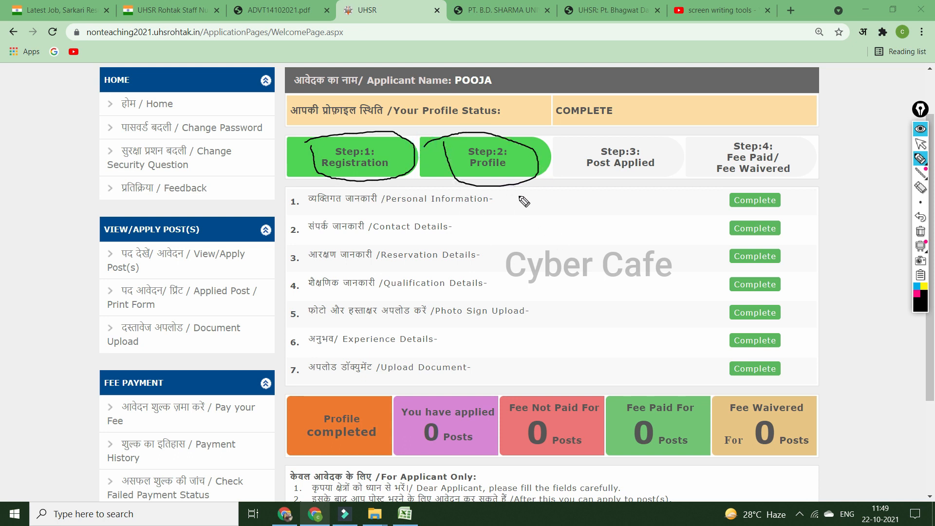
pyautogui.moveTo(772, 186)
pyautogui.mouseDown()
pyautogui.moveTo(805, 217)
pyautogui.moveTo(794, 388)
pyautogui.moveTo(757, 390)
pyautogui.mouseUp()
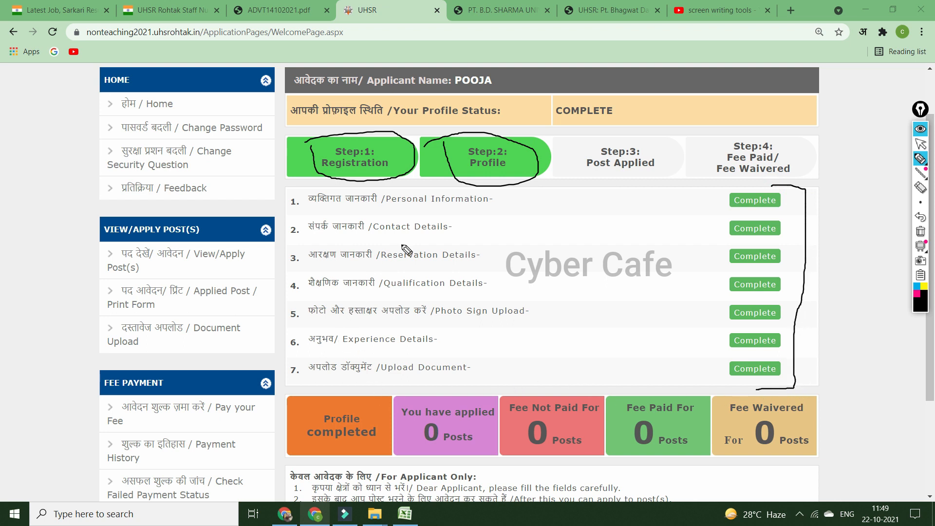
pyautogui.moveTo(499, 200)
pyautogui.mouseDown()
pyautogui.moveTo(503, 211)
pyautogui.moveTo(532, 202)
pyautogui.moveTo(519, 260)
pyautogui.moveTo(548, 249)
pyautogui.mouseUp()
pyautogui.moveTo(528, 283)
pyautogui.mouseDown()
pyautogui.moveTo(538, 297)
pyautogui.moveTo(559, 281)
pyautogui.moveTo(573, 303)
pyautogui.mouseUp()
pyautogui.moveTo(523, 336); pyautogui.dragTo(554, 358)
pyautogui.moveTo(541, 314); pyautogui.dragTo(435, 314)
pyautogui.moveTo(395, 375); pyautogui.dragTo(453, 375)
pyautogui.moveTo(436, 318); pyautogui.dragTo(541, 319)
pyautogui.moveTo(396, 379); pyautogui.dragTo(467, 383)
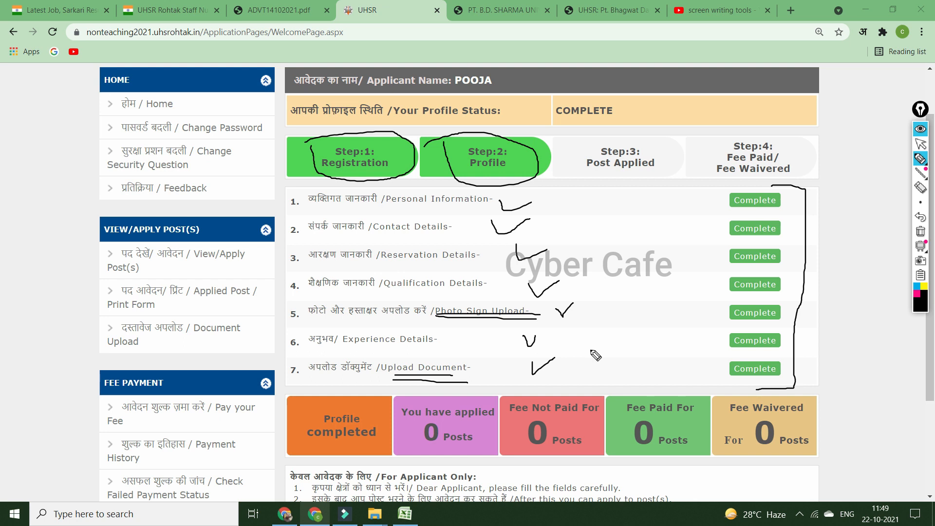
pyautogui.click(920, 231)
# - Underline Profile completed and the View Profile and Print Declaration options, then open Print Declaration
pyautogui.scroll(-3, 599, 279)
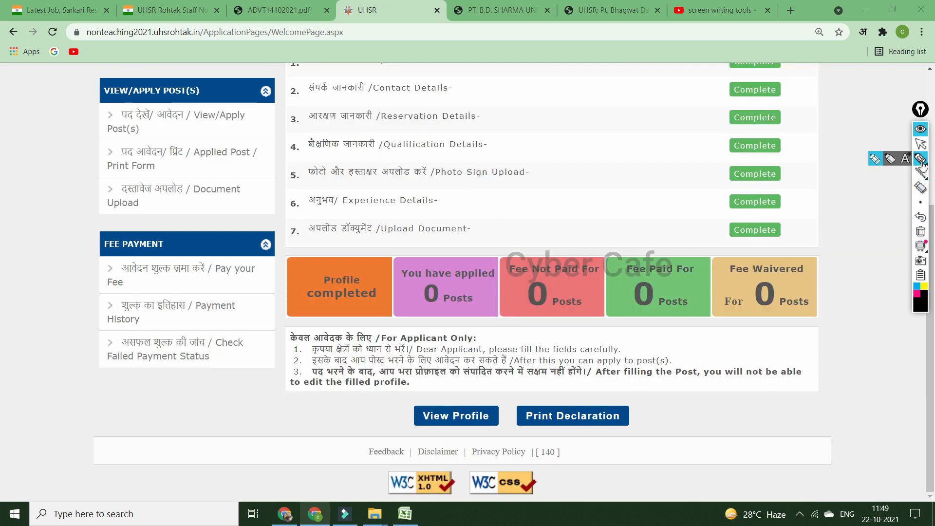
pyautogui.moveTo(287, 312); pyautogui.dragTo(386, 308)
pyautogui.moveTo(407, 430)
pyautogui.mouseDown()
pyautogui.moveTo(494, 440)
pyautogui.moveTo(635, 426)
pyautogui.mouseUp()
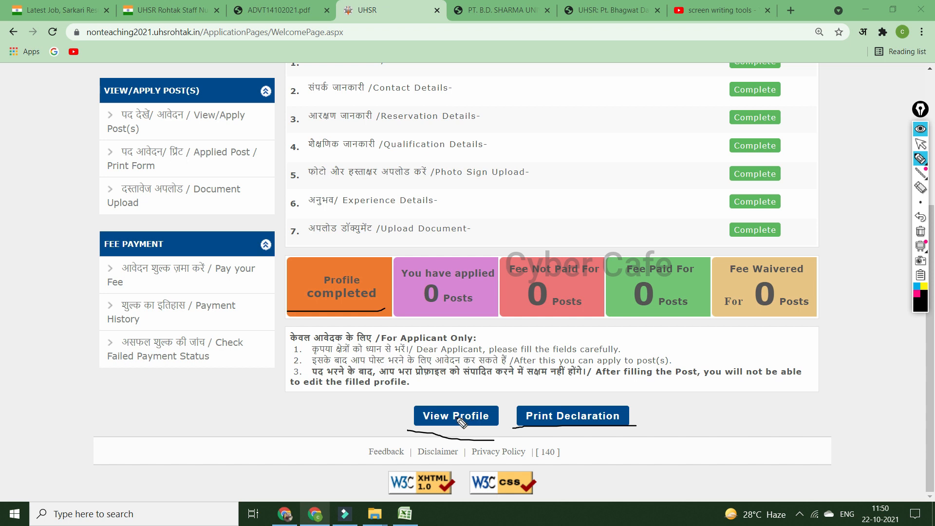
pyautogui.moveTo(920, 158)
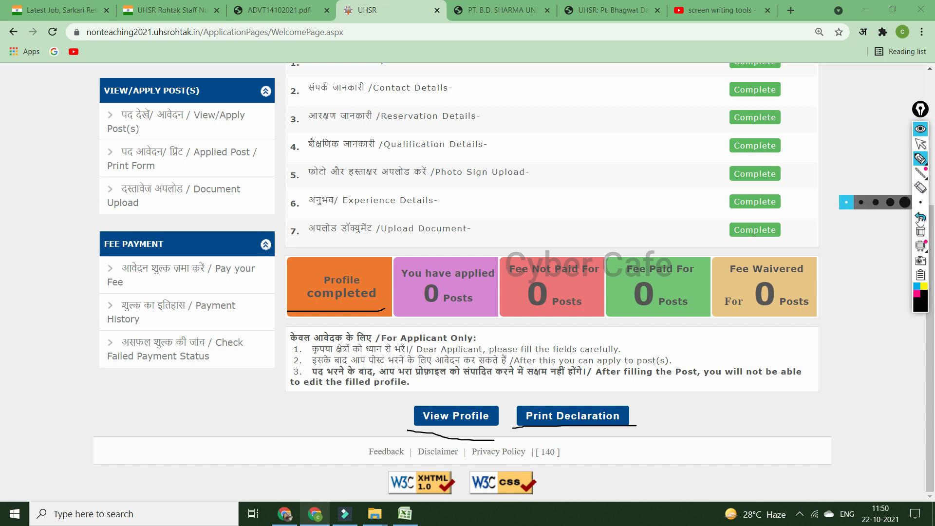
pyautogui.click(921, 231)
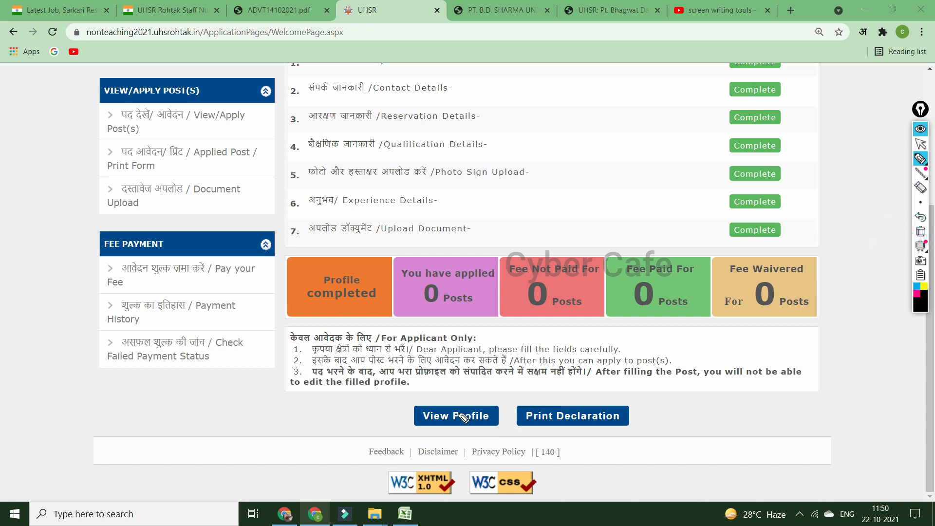
pyautogui.click(920, 128)
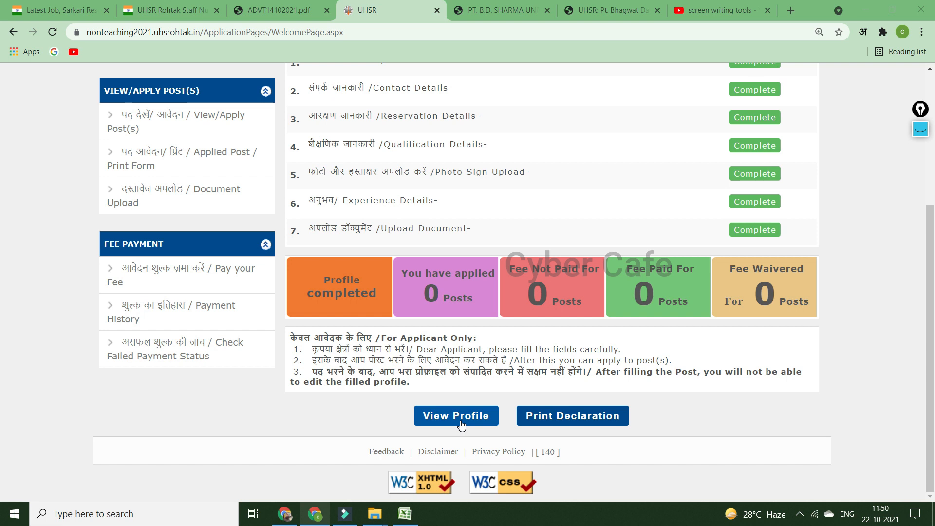
pyautogui.click(571, 421)
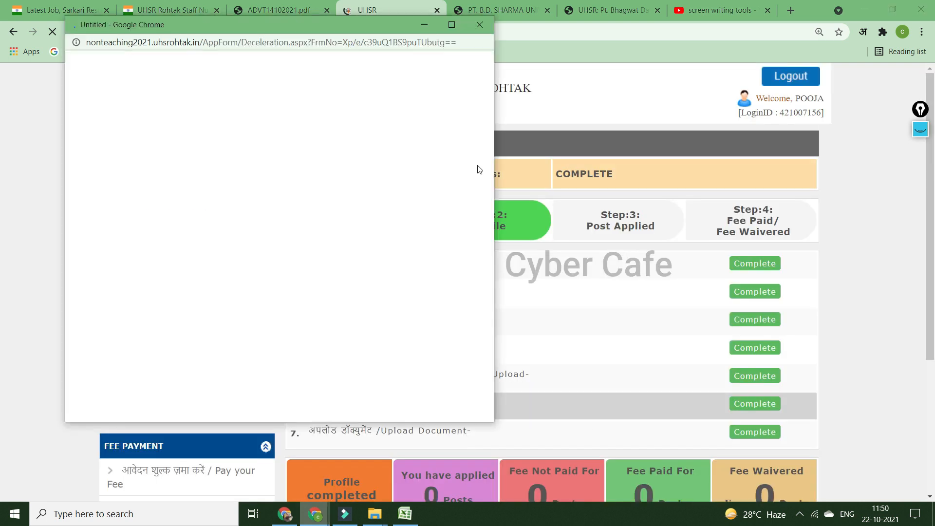
# - Maximize the declaration, cancel printing, review the signature area, then minimize the window
pyautogui.click(451, 26)
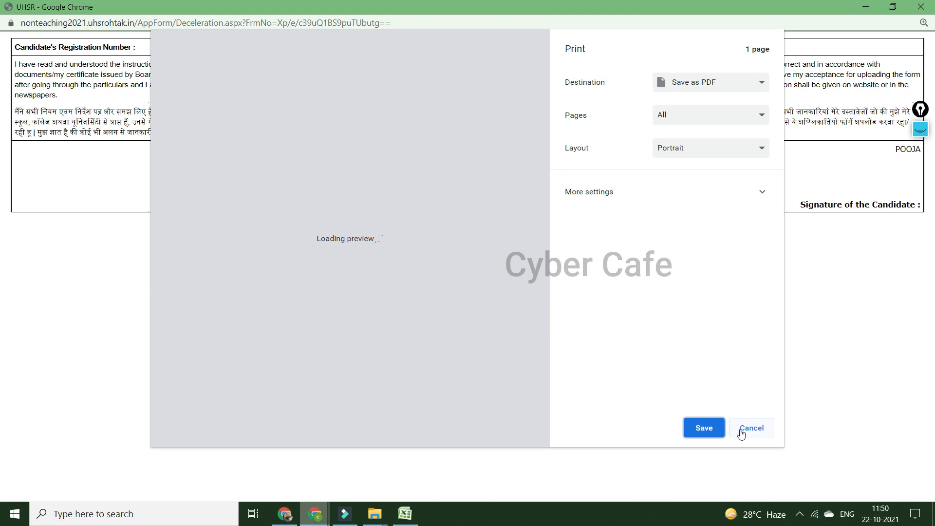
pyautogui.click(751, 427)
pyautogui.click(920, 158)
pyautogui.moveTo(806, 172)
pyautogui.mouseDown()
pyautogui.moveTo(909, 177)
pyautogui.moveTo(847, 197)
pyautogui.moveTo(808, 174)
pyautogui.mouseUp()
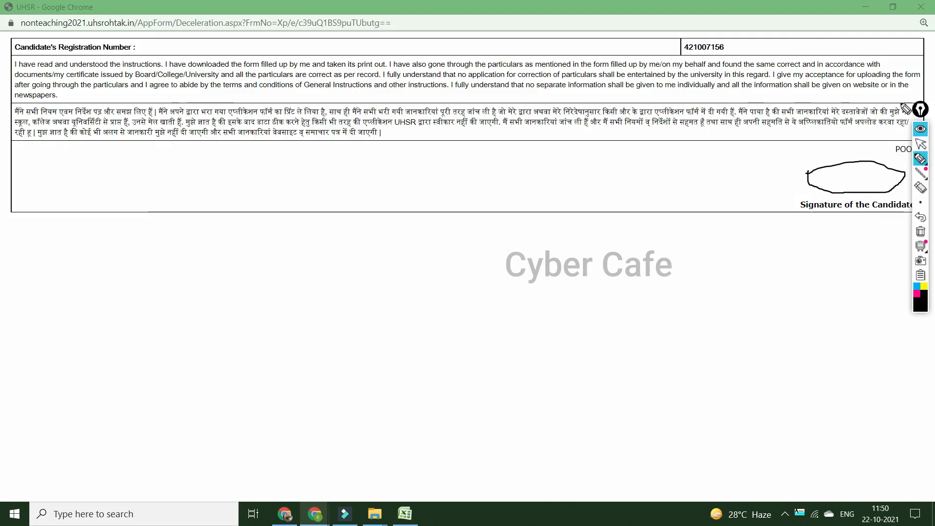
pyautogui.click(920, 231)
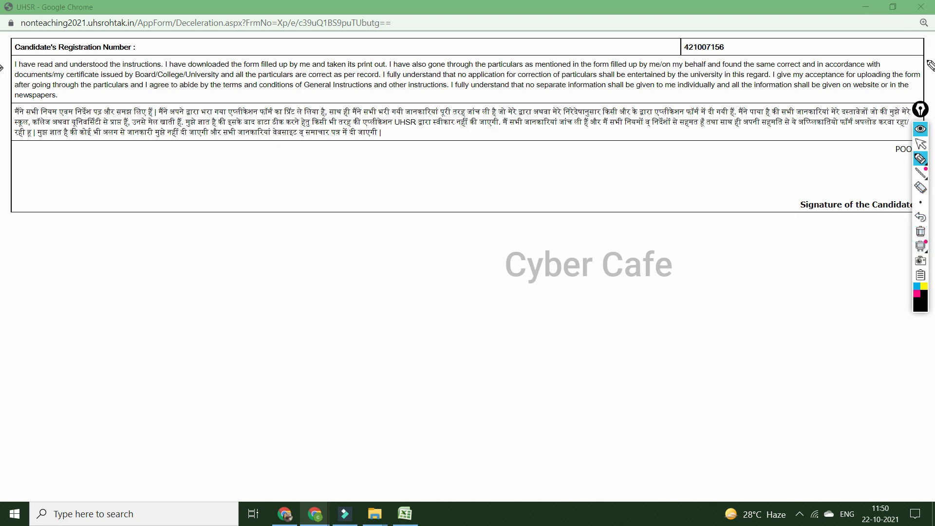
pyautogui.click(925, 134)
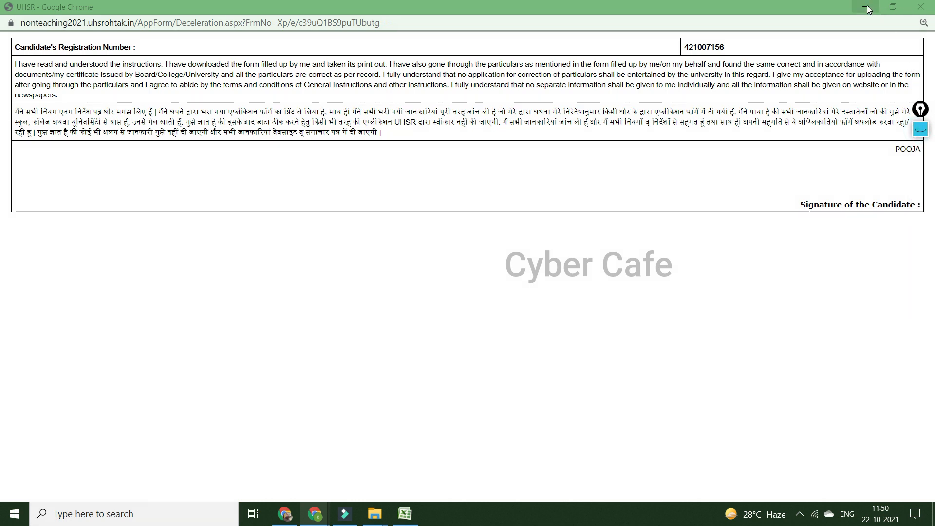
pyautogui.click(866, 7)
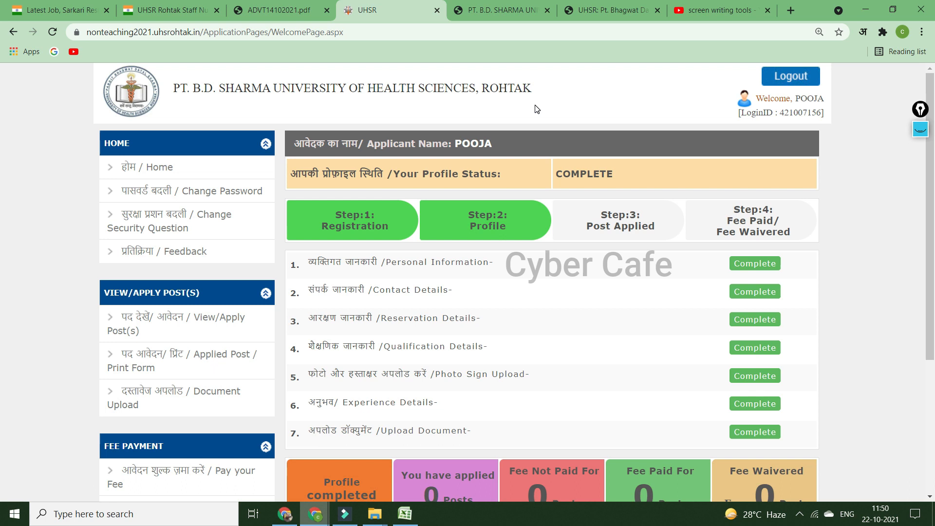
# - Scroll down the welcome page to the declaration upload option
pyautogui.scroll(-4, 515, 230)
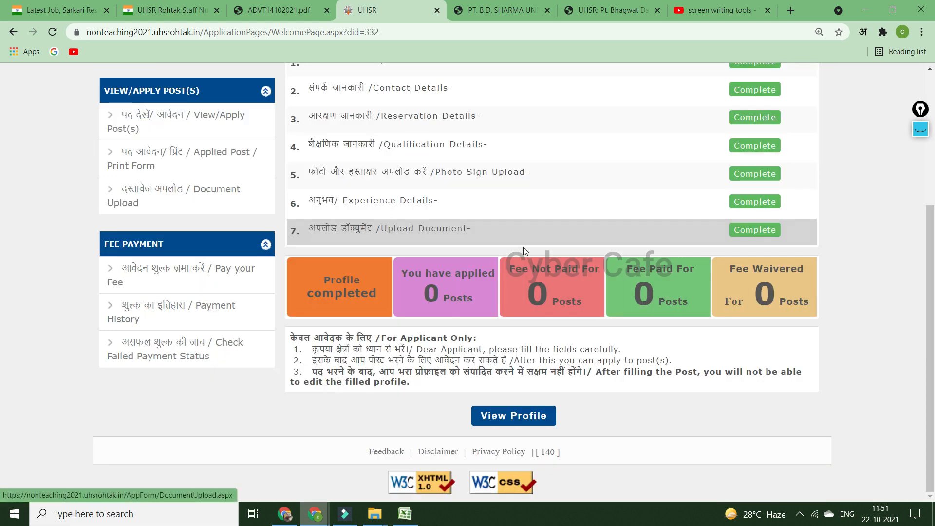
pyautogui.scroll(4, 524, 251)
pyautogui.scroll(-2, 535, 251)
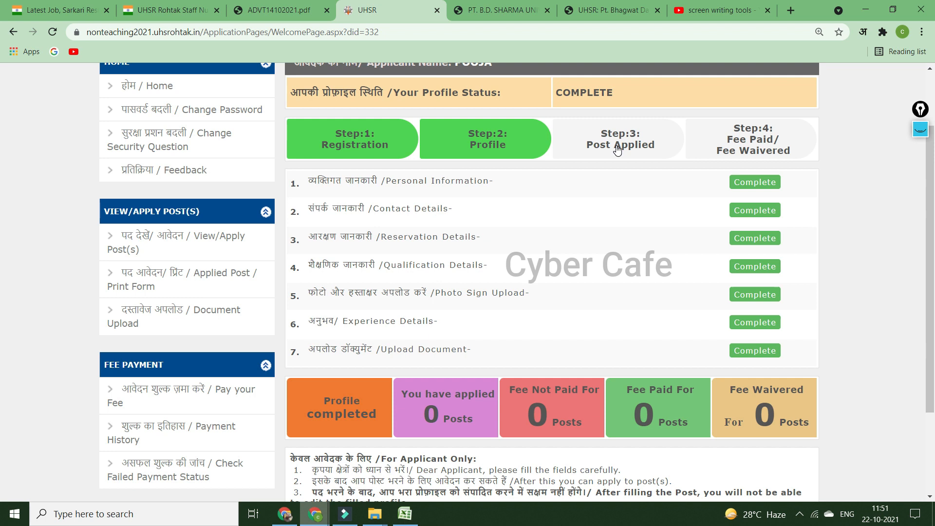
pyautogui.scroll(-3, 711, 258)
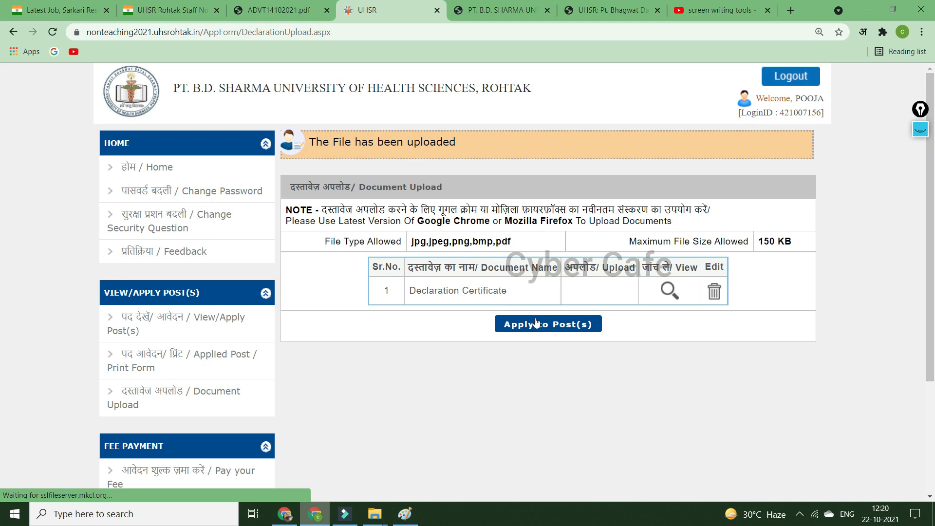
# - Apply for the Cat.No.1 Staff Nurse post, accepting the declaration and success message
pyautogui.click(535, 322)
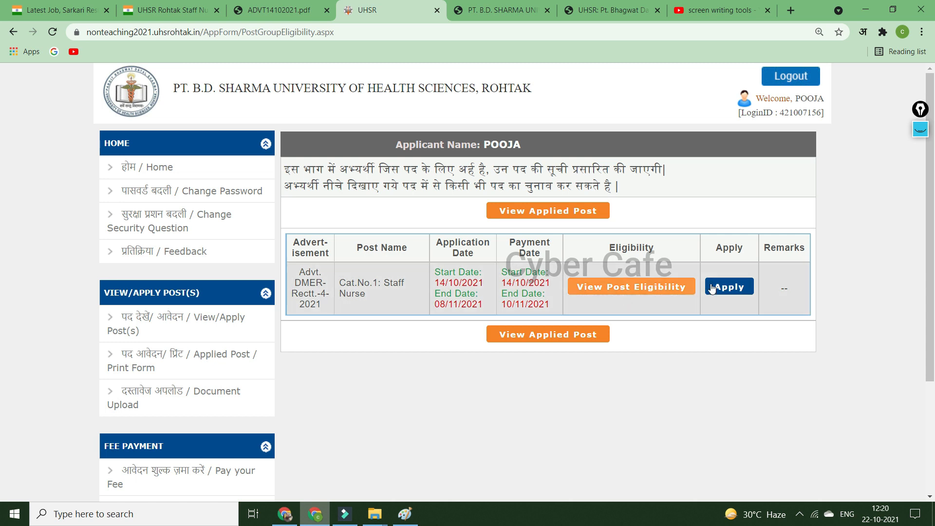
pyautogui.click(738, 291)
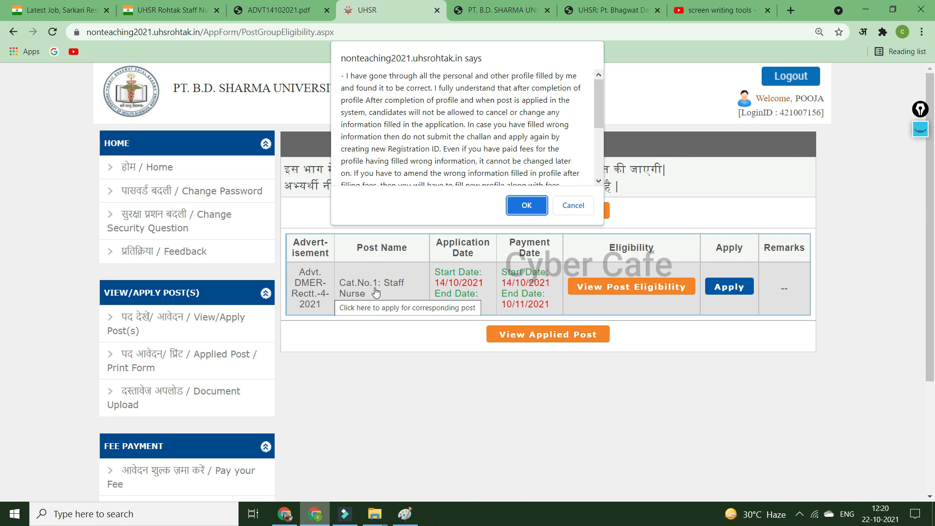
pyautogui.click(536, 206)
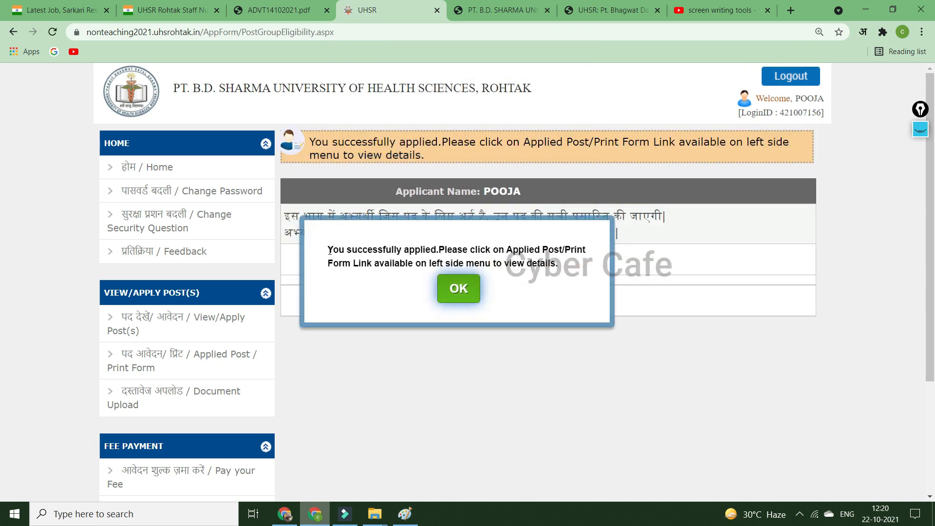
pyautogui.moveTo(330, 251); pyautogui.dragTo(465, 288)
pyautogui.click(456, 291)
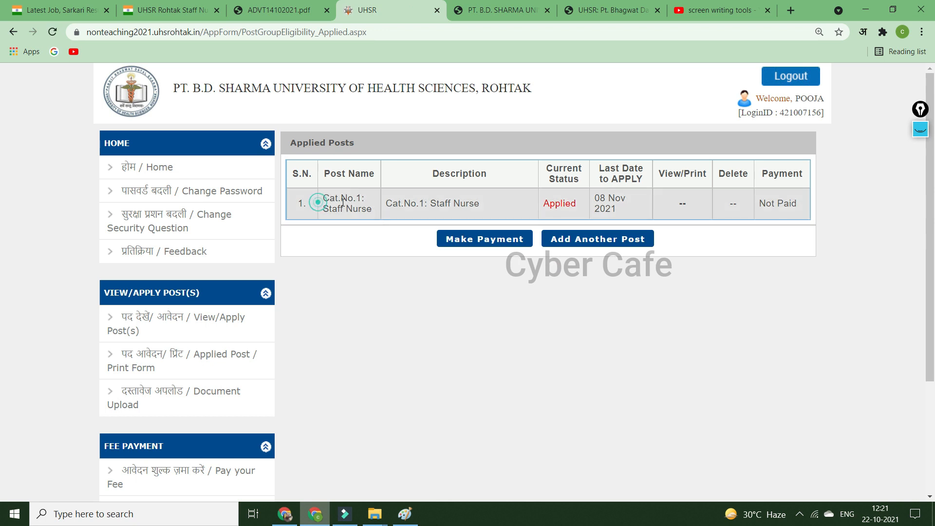
# - From the Applied Posts page, start paying the Rs. 500.00 application fee
pyautogui.moveTo(343, 202); pyautogui.dragTo(659, 206)
pyautogui.moveTo(554, 204); pyautogui.dragTo(582, 208)
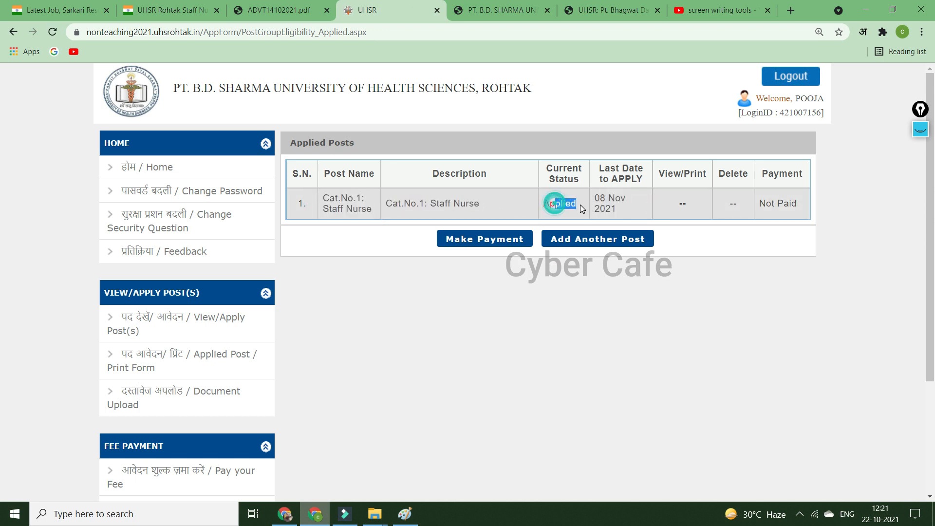
pyautogui.click(722, 269)
pyautogui.click(481, 238)
# - Compare the debit and credit card options, then choose Net Banking and browse the other banks
pyautogui.click(489, 208)
pyautogui.click(302, 306)
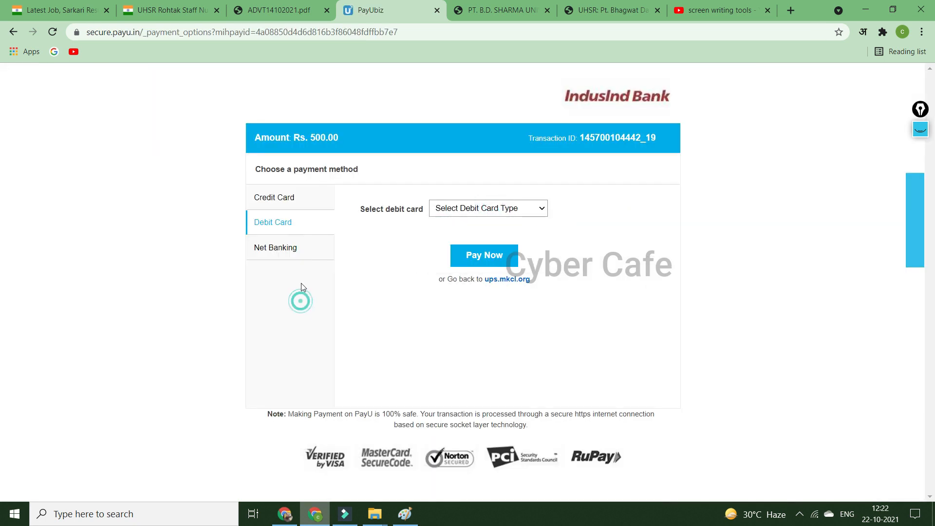
pyautogui.click(281, 198)
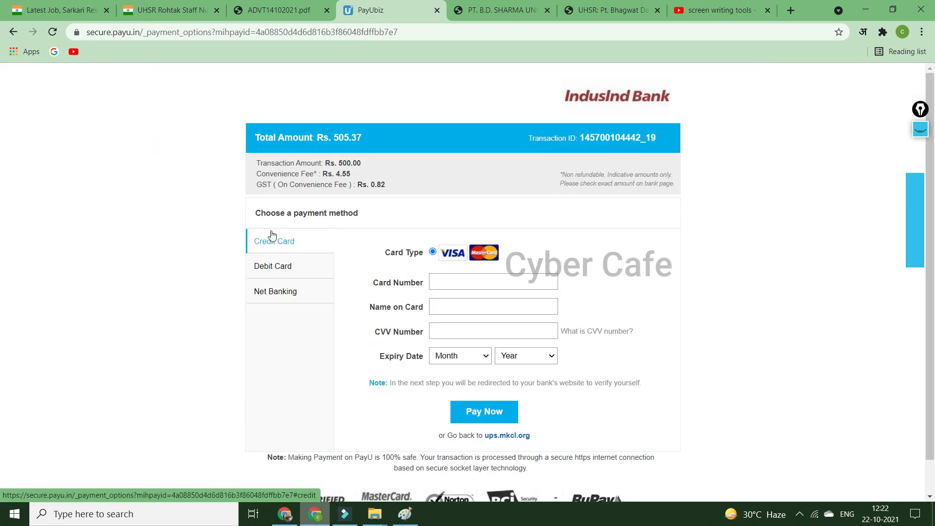
pyautogui.click(276, 267)
pyautogui.click(454, 209)
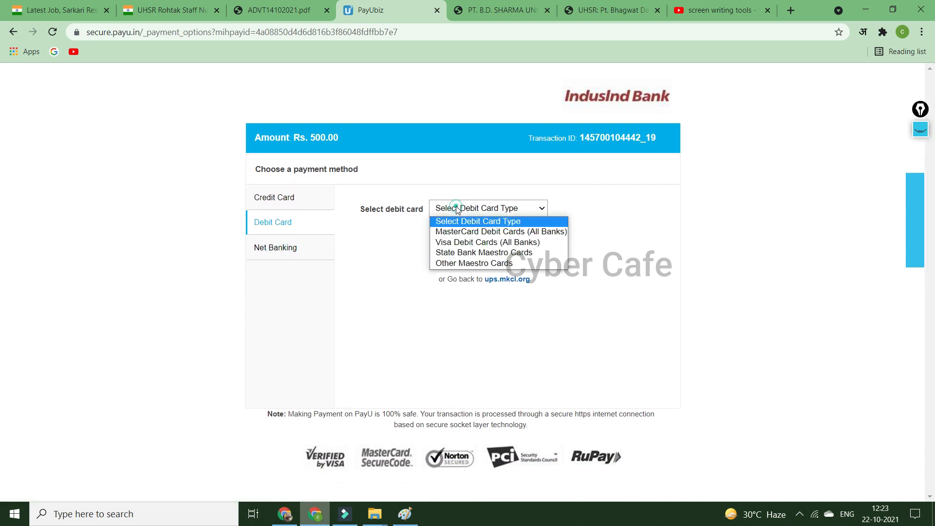
pyautogui.click(281, 250)
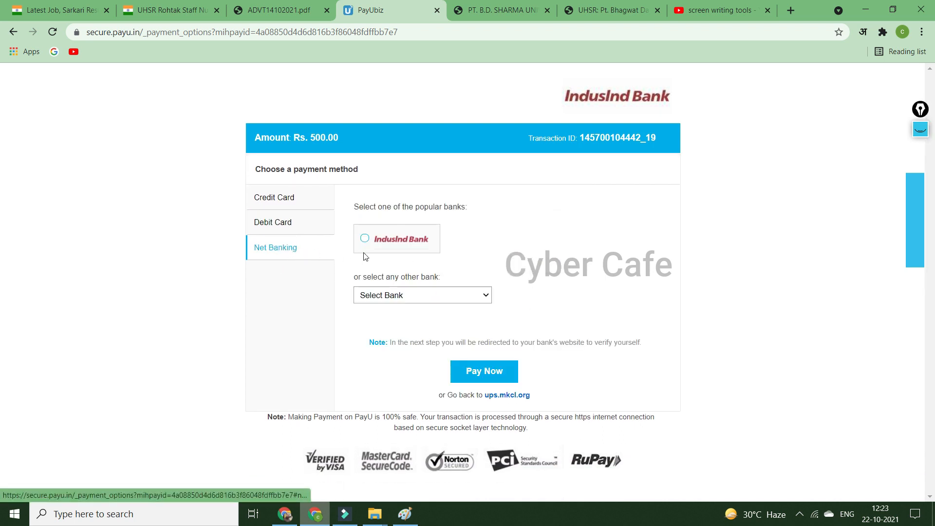
pyautogui.click(405, 296)
pyautogui.scroll(-5, 412, 200)
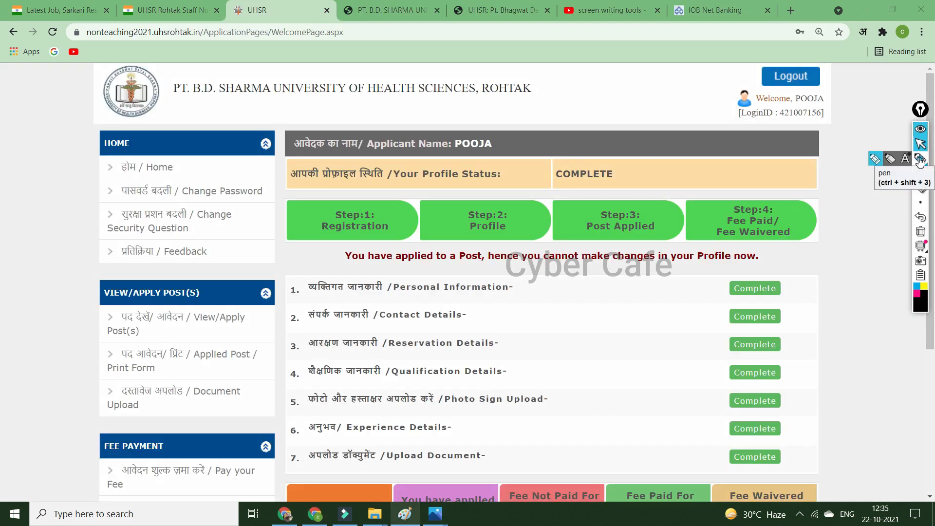
pyautogui.click(919, 160)
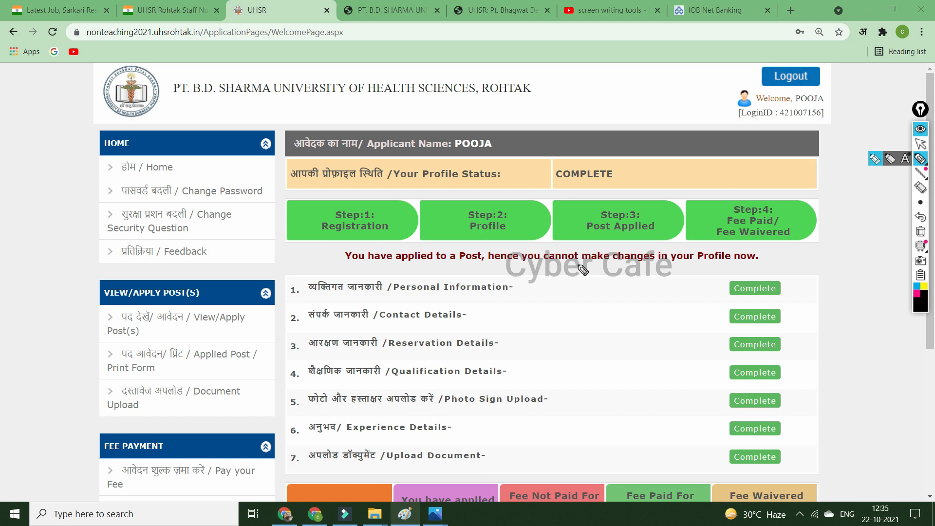
pyautogui.click(920, 130)
pyautogui.scroll(-5, 776, 252)
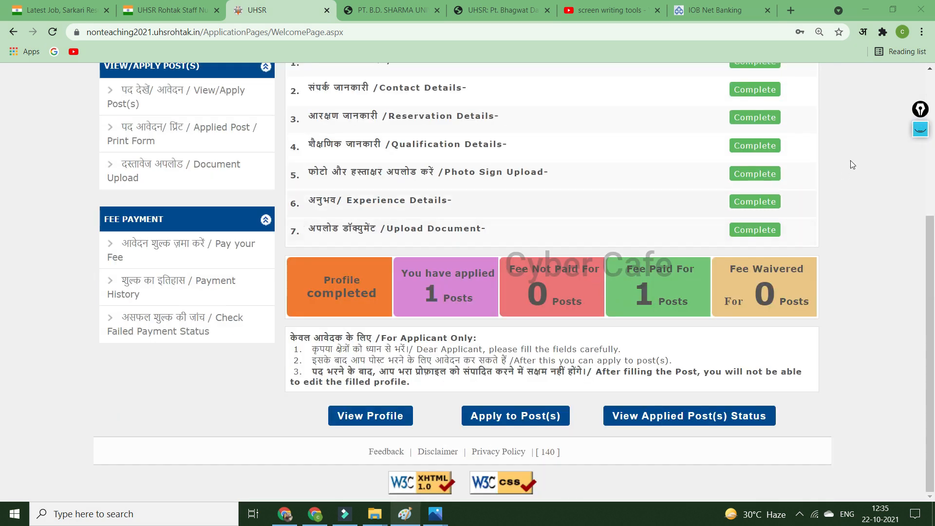
pyautogui.scroll(5, 844, 174)
pyautogui.scroll(-4, 687, 171)
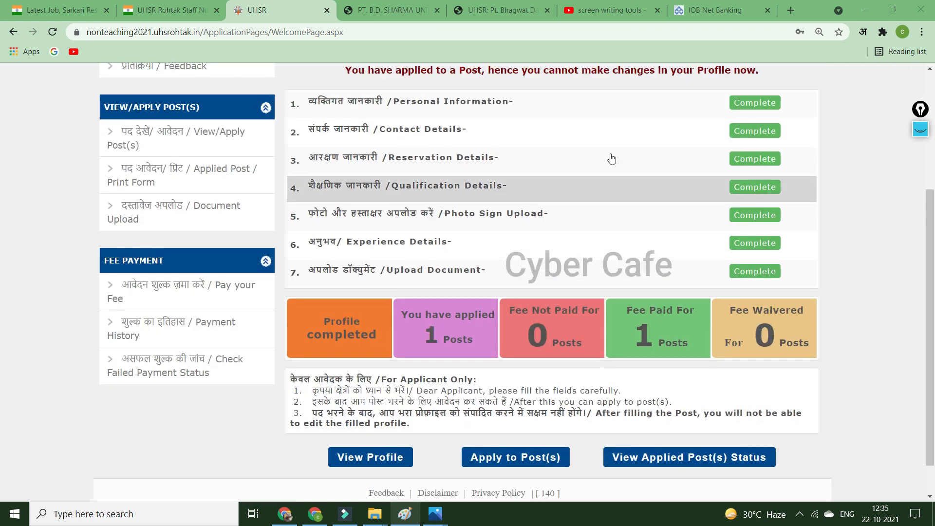
pyautogui.scroll(2, 769, 142)
pyautogui.click(914, 136)
pyautogui.moveTo(308, 170); pyautogui.dragTo(794, 178)
pyautogui.moveTo(324, 205); pyautogui.dragTo(745, 212)
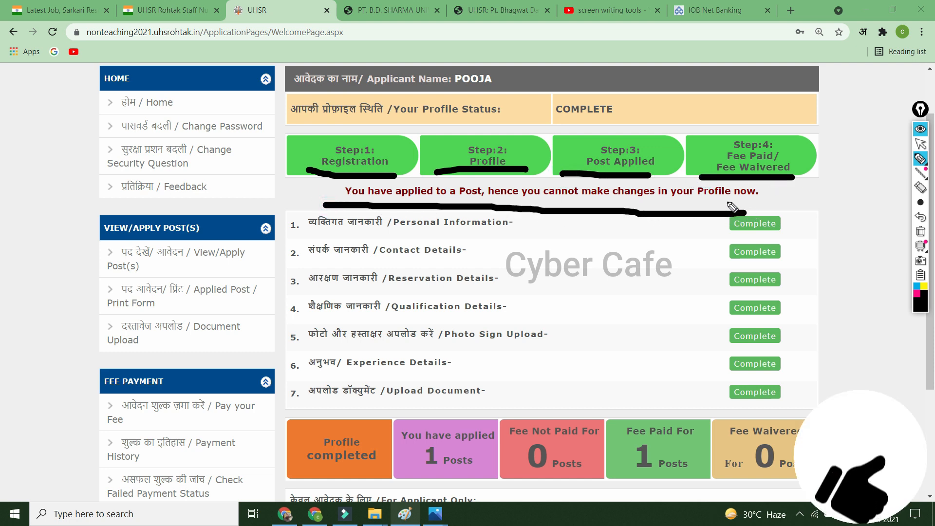
pyautogui.click(919, 159)
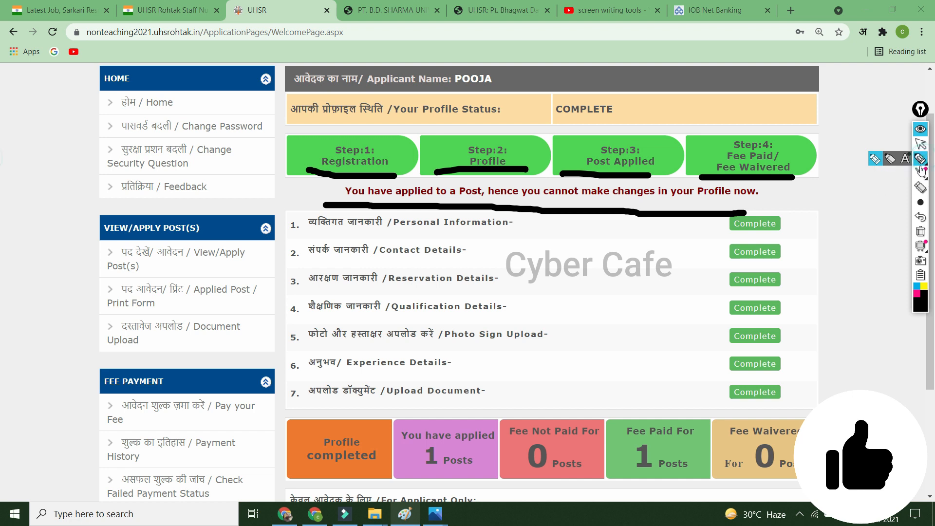
pyautogui.click(920, 128)
pyautogui.scroll(-3, 546, 281)
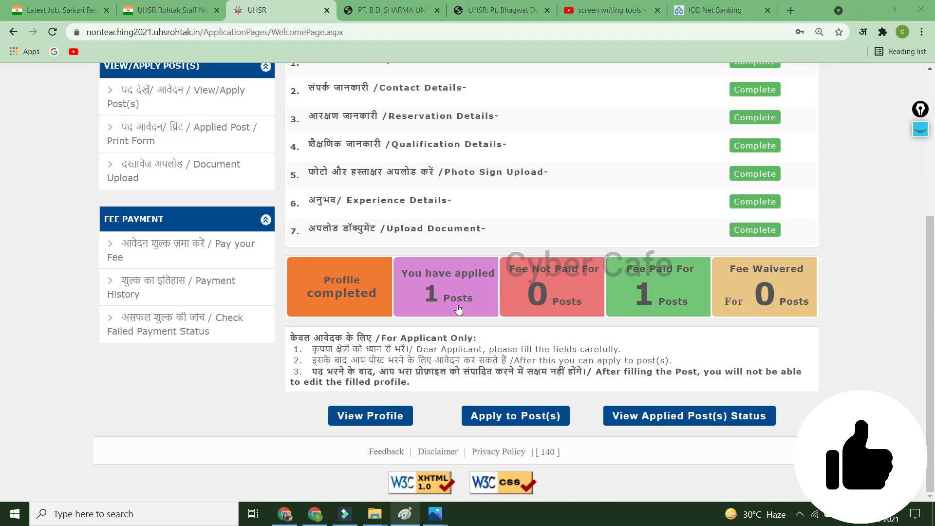
pyautogui.click(920, 128)
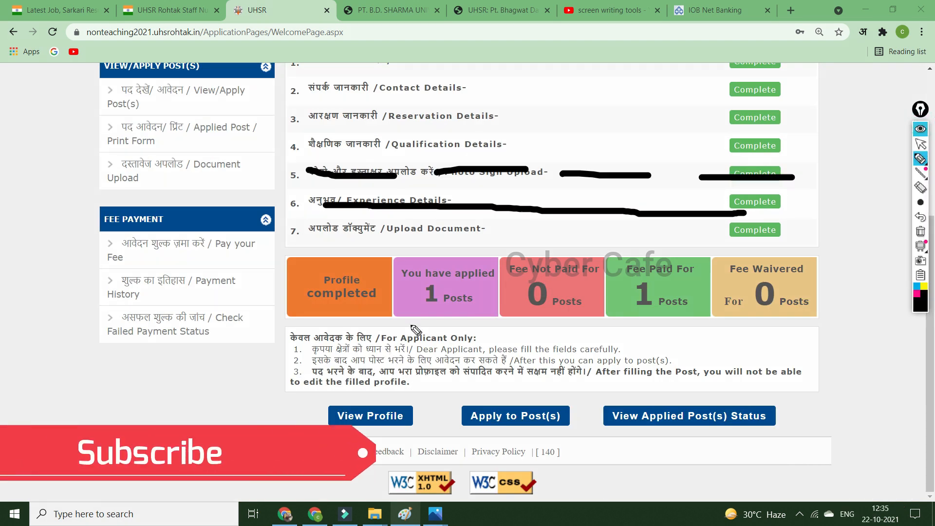
pyautogui.moveTo(406, 312); pyautogui.dragTo(486, 307)
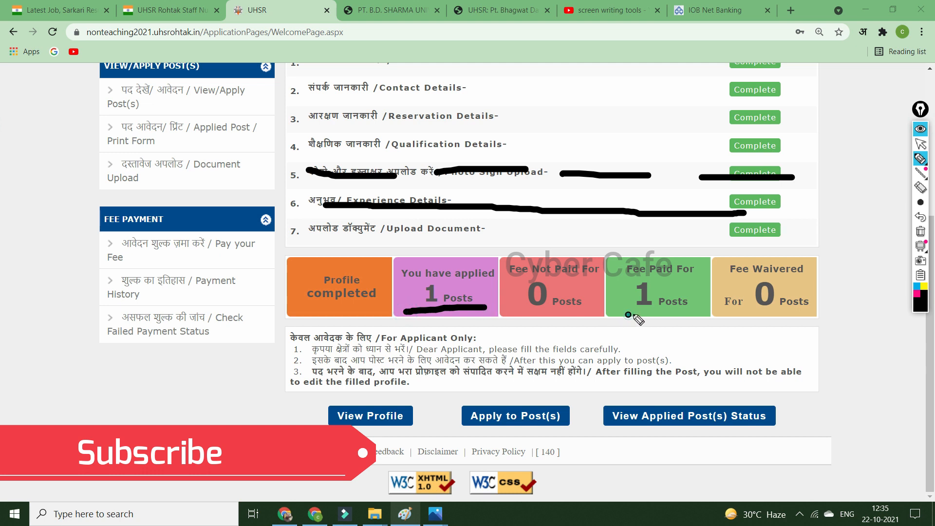
pyautogui.moveTo(628, 315); pyautogui.dragTo(725, 311)
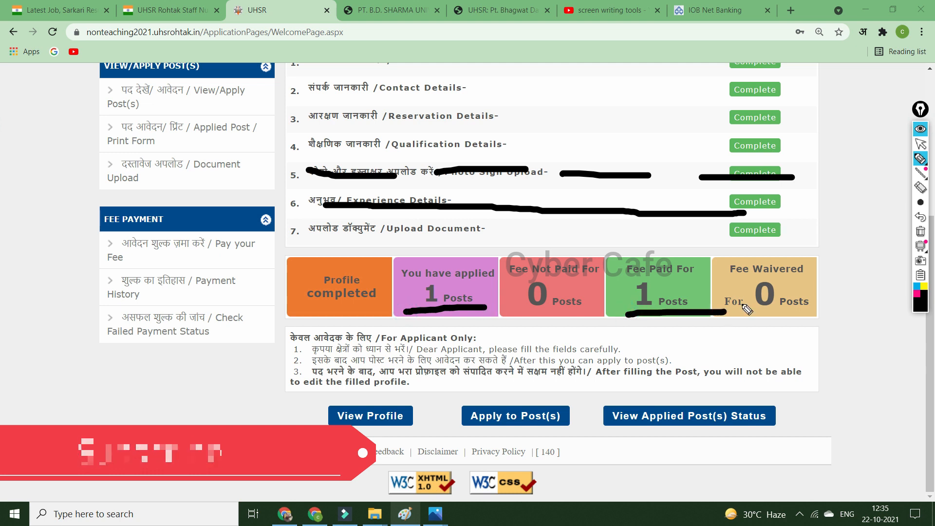
pyautogui.click(920, 232)
pyautogui.click(921, 128)
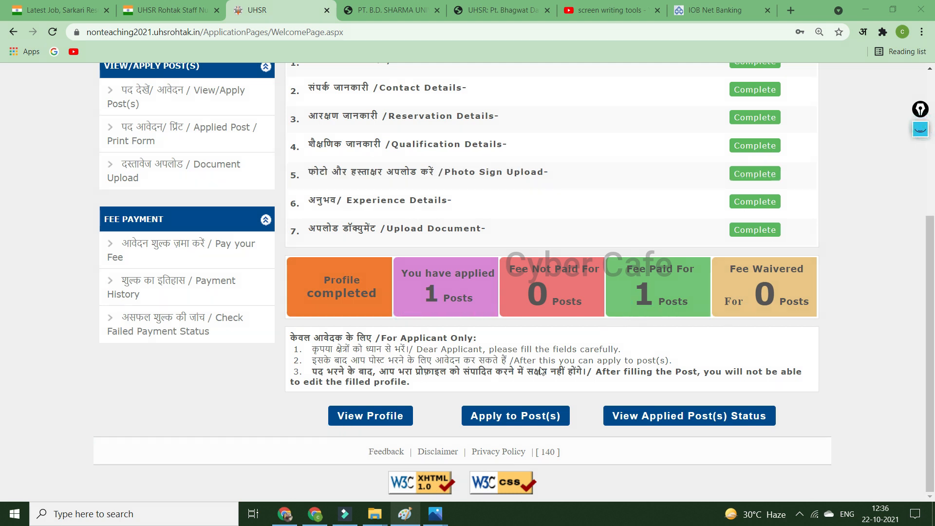
# - Check the applied post status, close the print window, and view the 500.00 Paid payment history
pyautogui.click(676, 419)
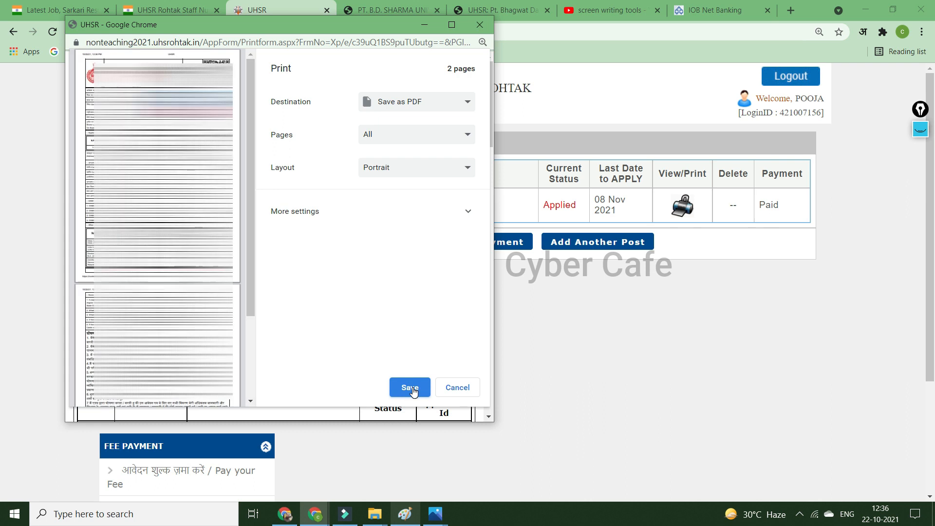
pyautogui.click(480, 25)
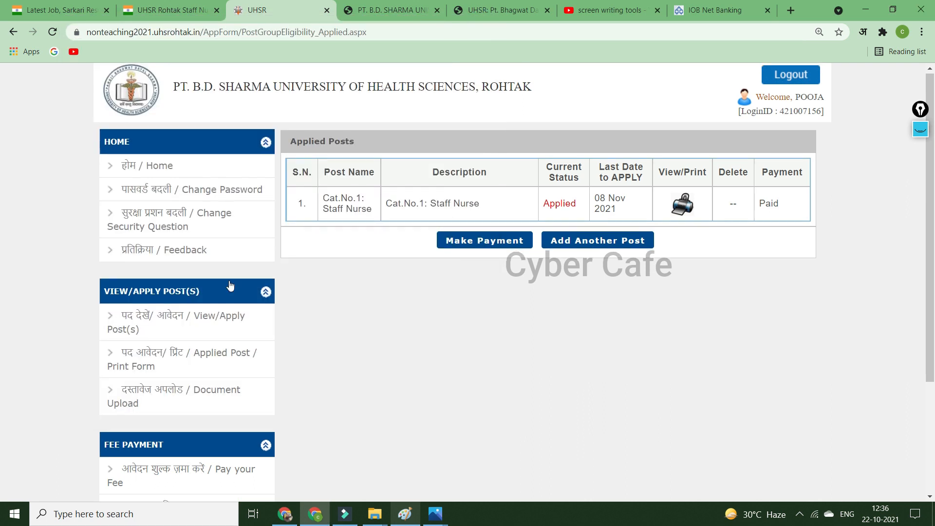
pyautogui.scroll(-3, 229, 287)
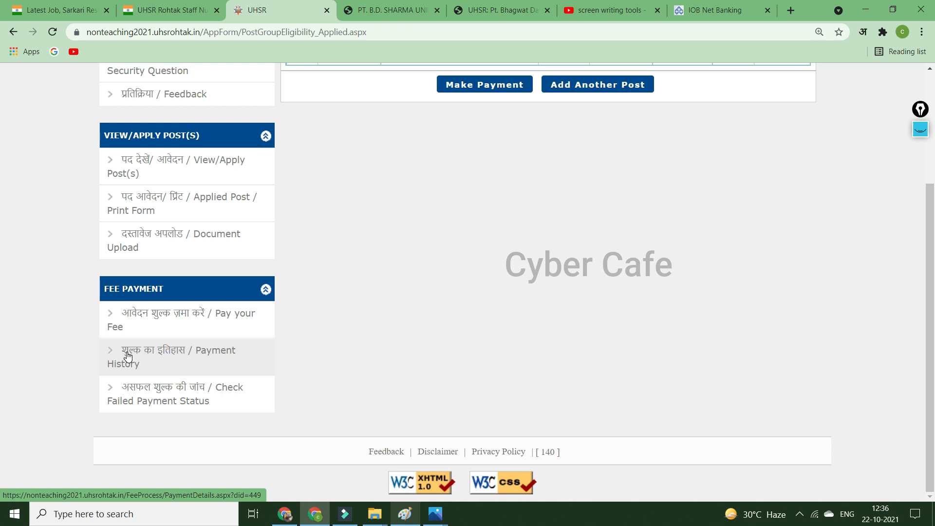
pyautogui.click(167, 355)
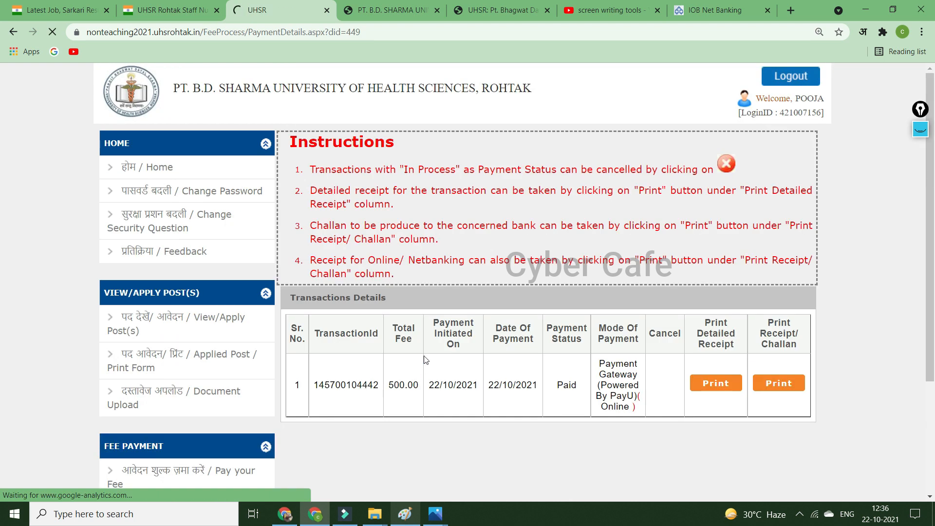
pyautogui.scroll(-3, 715, 230)
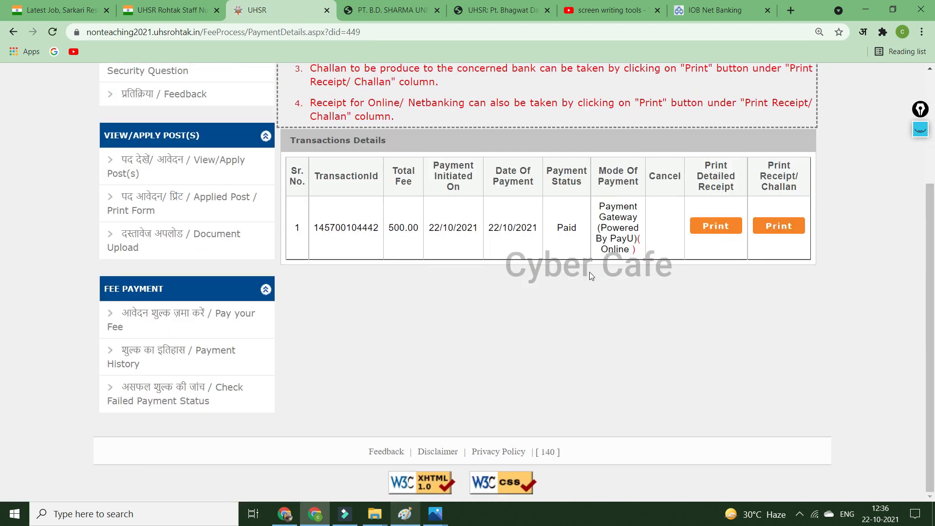
pyautogui.scroll(3, 94, 174)
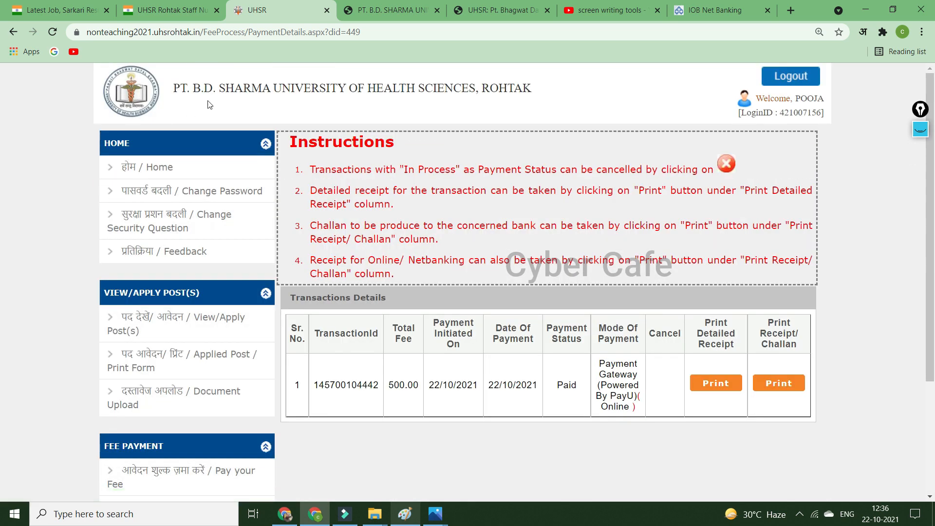